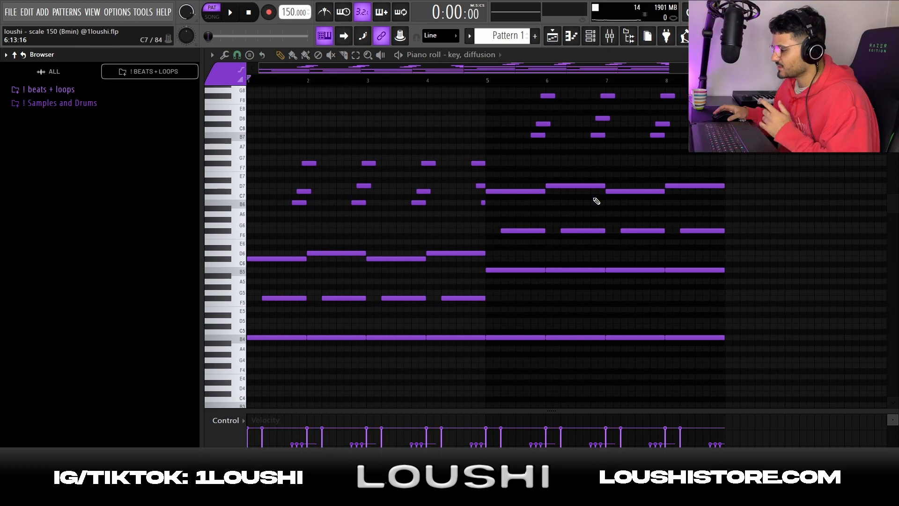
Step: Play through the existing melody and delete all its notes from the piano roll
click(405, 55)
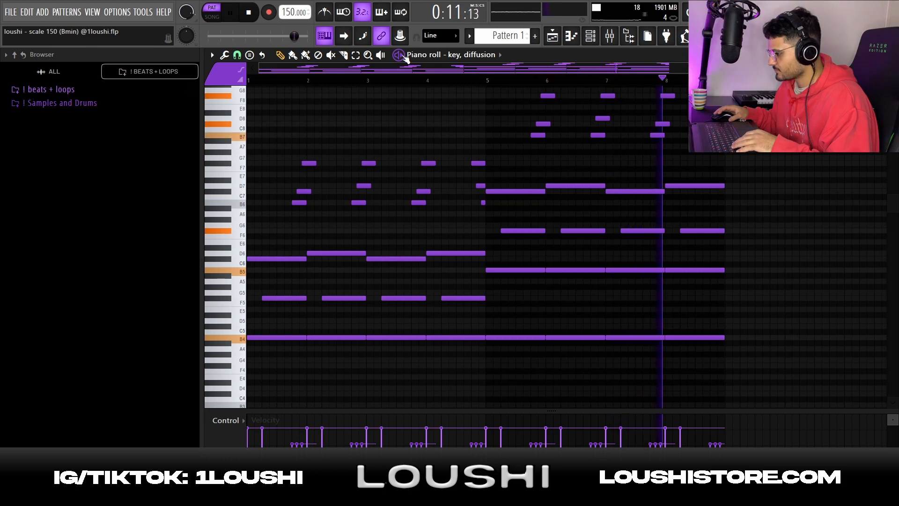
key(space)
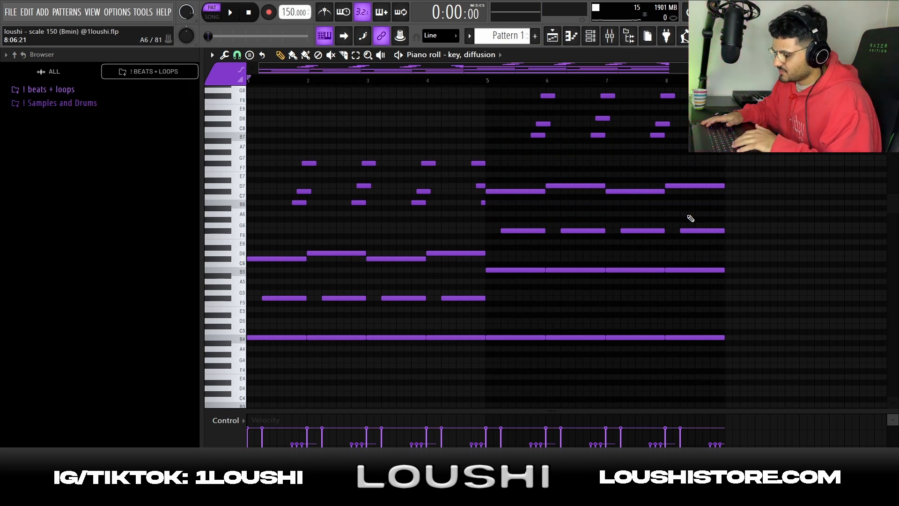
key(ctrl+a)
key(Delete)
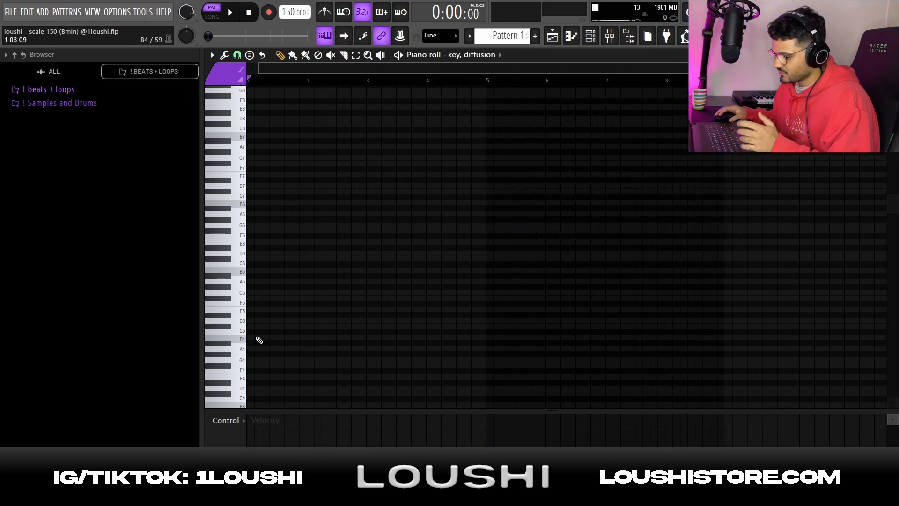
Step: Build a one-bar chord of B4, D5 and F#5 in bar 1 and play it back
click(255, 339)
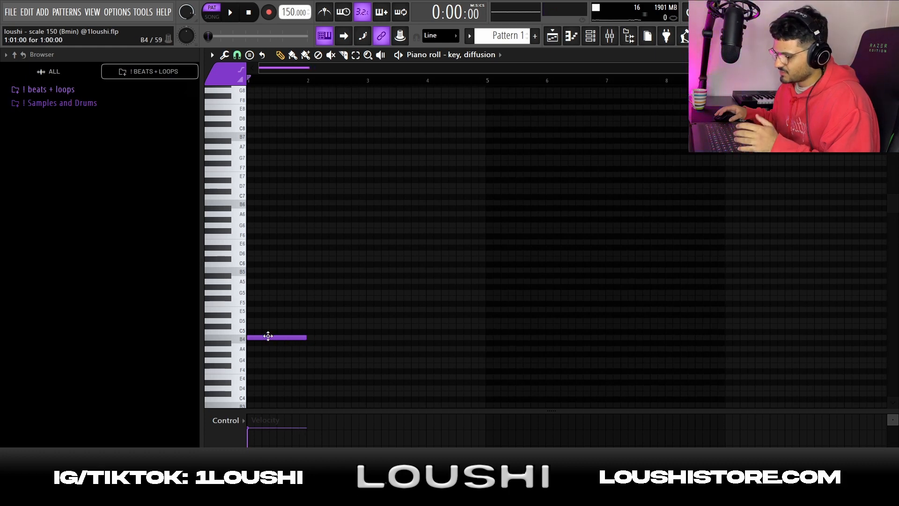
click(265, 320)
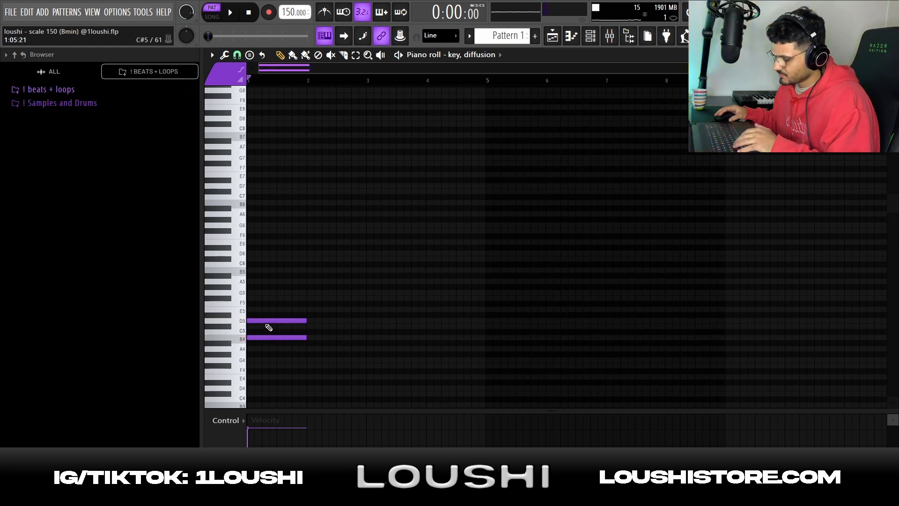
click(265, 304)
drag(265, 302, 264, 297)
key(space)
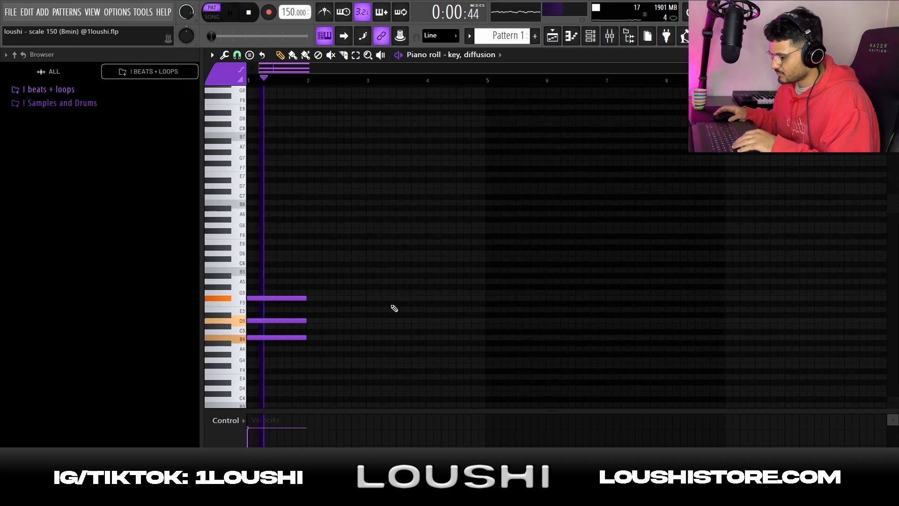
key(space)
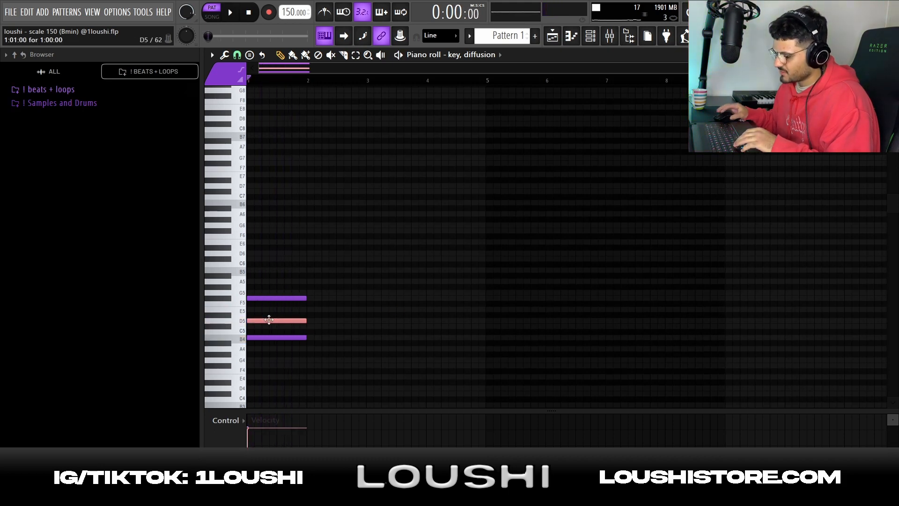
Step: Lower the chord's D5 note to C#5, raise it one octave to C#6, and play the chord
drag(268, 319, 273, 323)
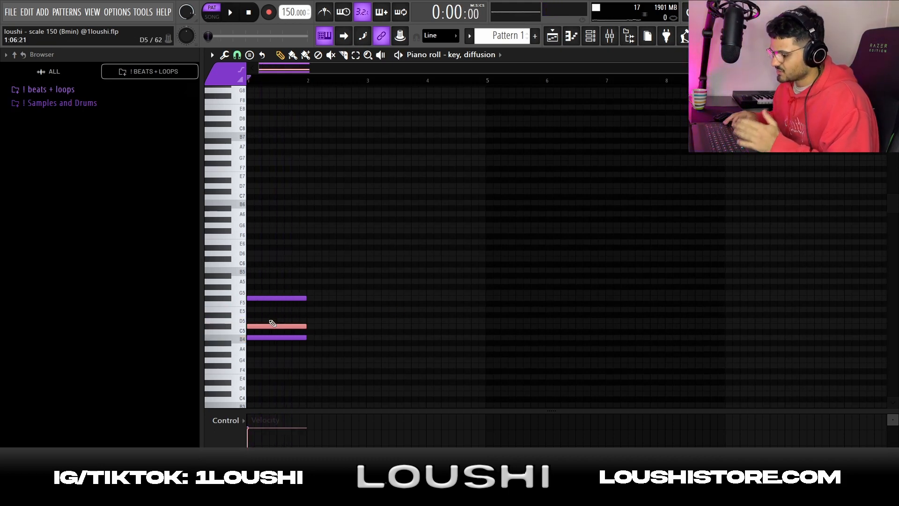
key(ctrl+Up)
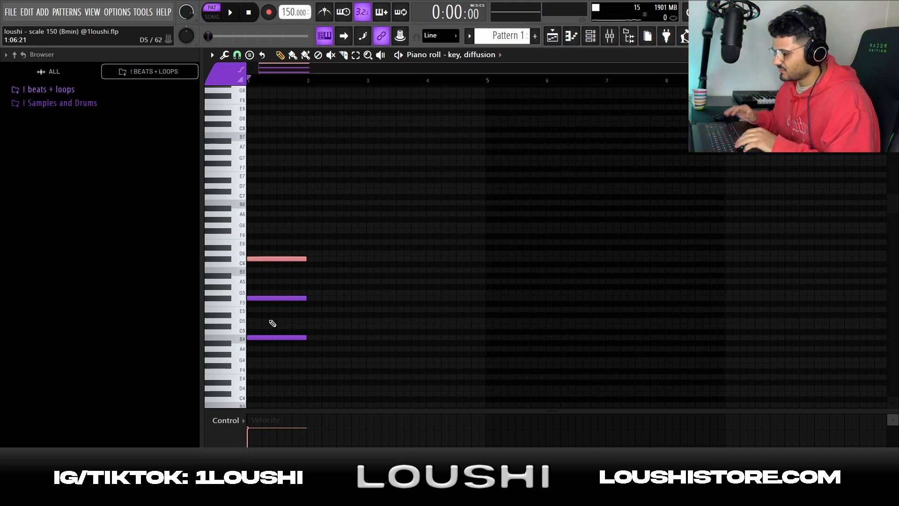
key(ctrl+d)
key(space)
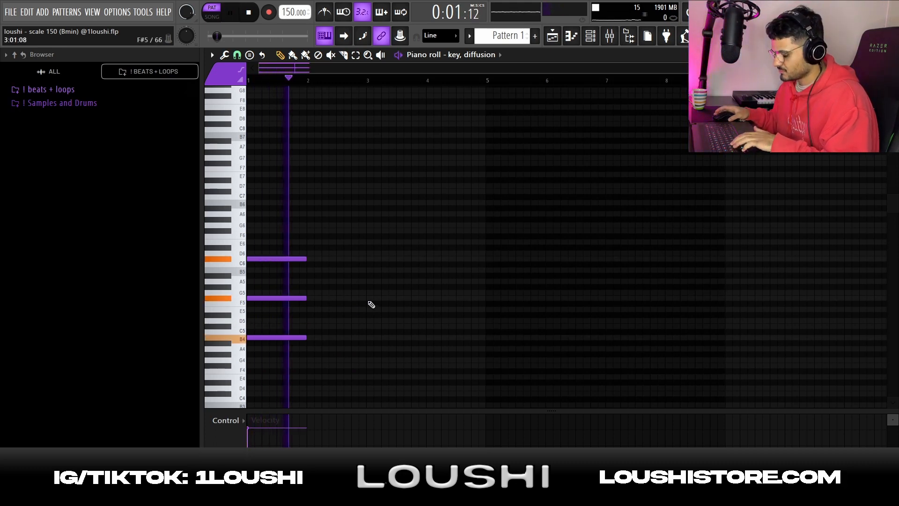
key(space)
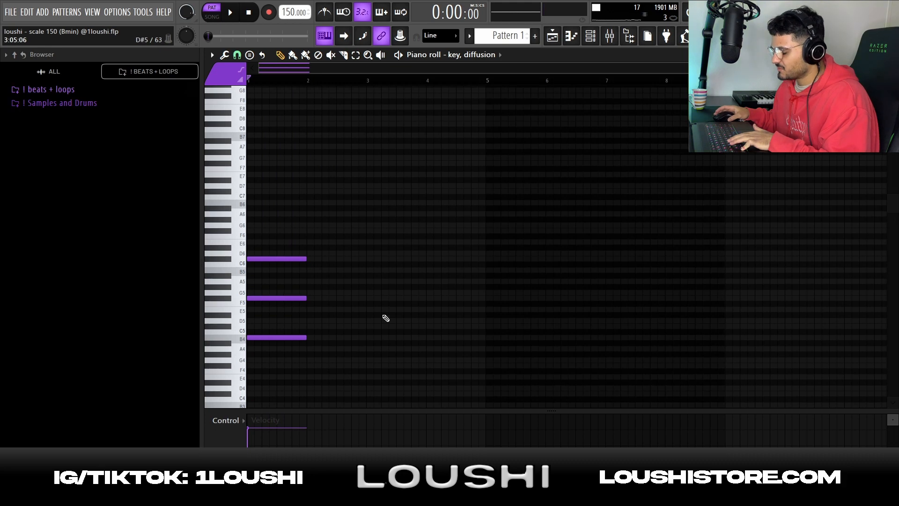
Step: Duplicate the chord into bar 2 and raise the copy's highest note one semitone to D6
key(ctrl+b)
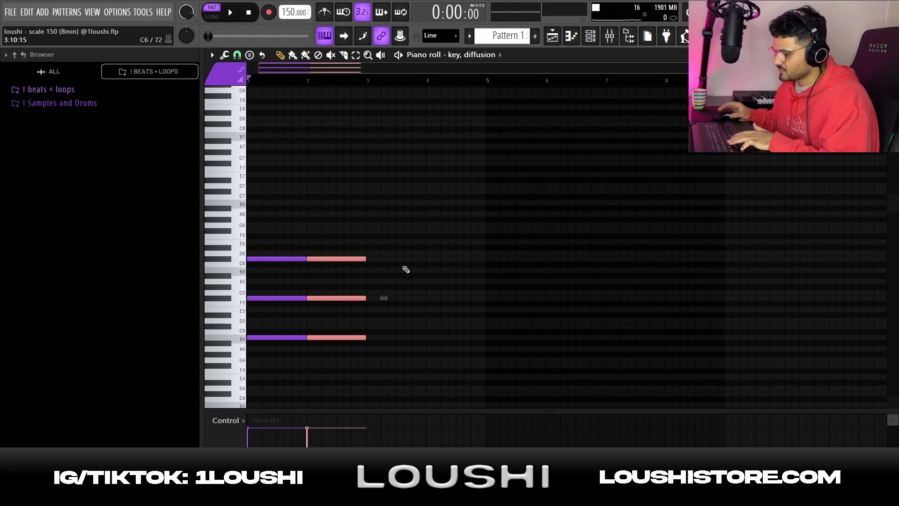
drag(407, 271, 357, 249)
key(shift+Up)
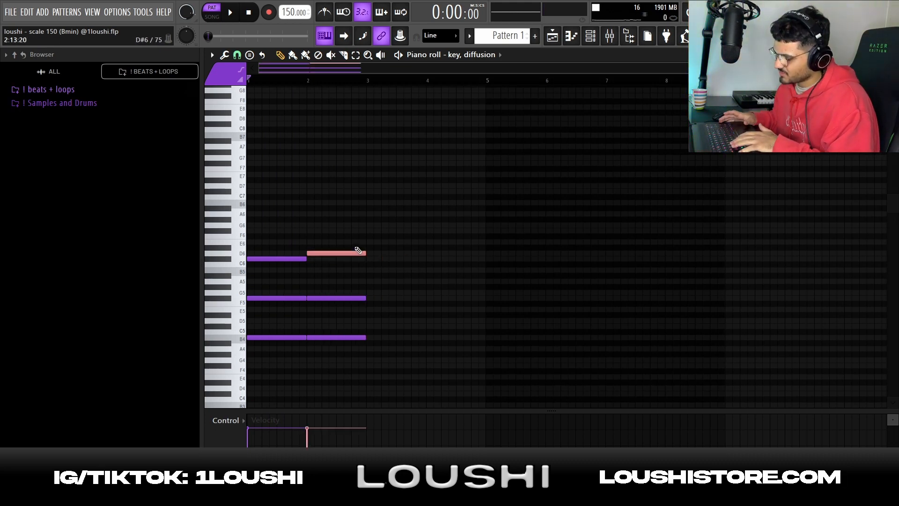
key(ctrl+Down)
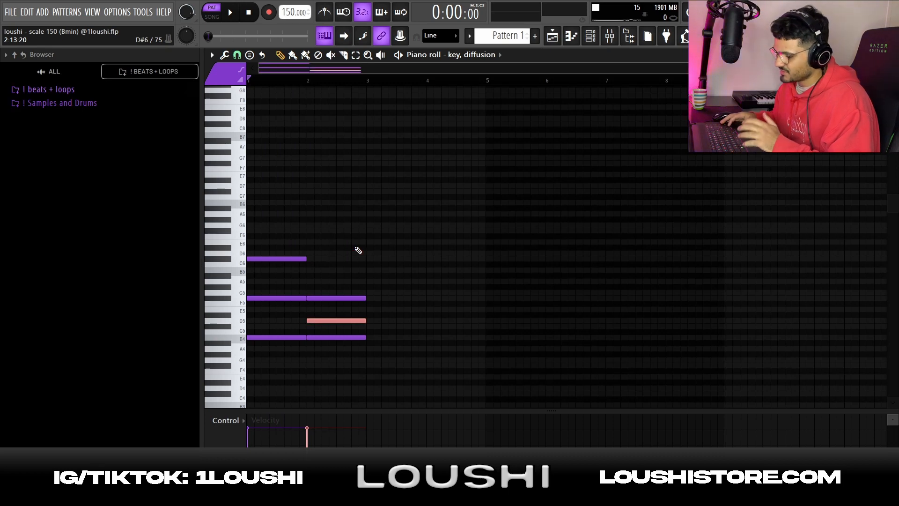
key(ctrl+Up)
drag(358, 234, 359, 377)
drag(268, 374, 254, 236)
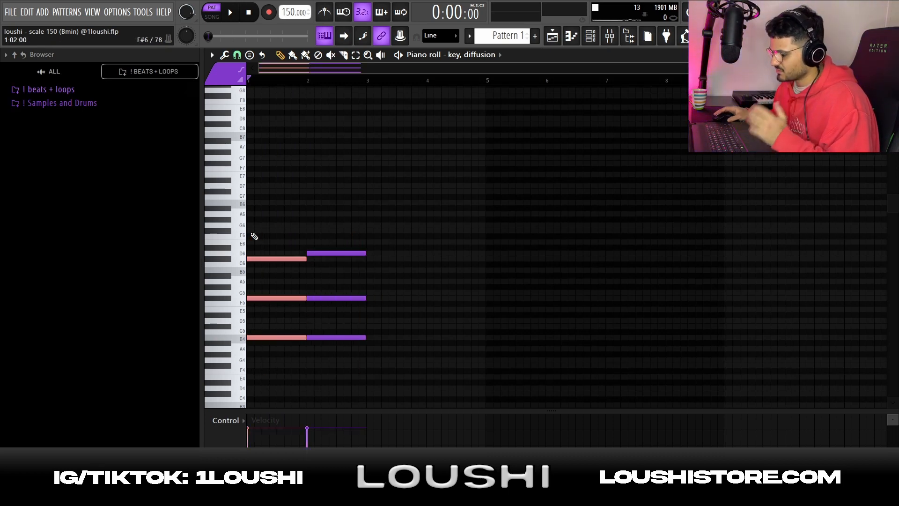
ctrl+click(313, 206)
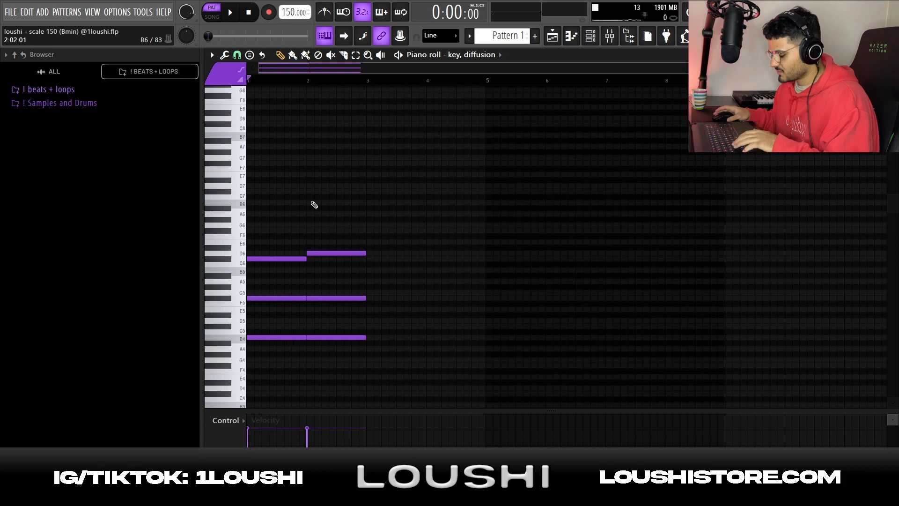
Step: Duplicate the two-bar chord progression into bars 3 and 4 and play back all four bars
key(ctrl+b)
key(space)
ctrl+click(423, 193)
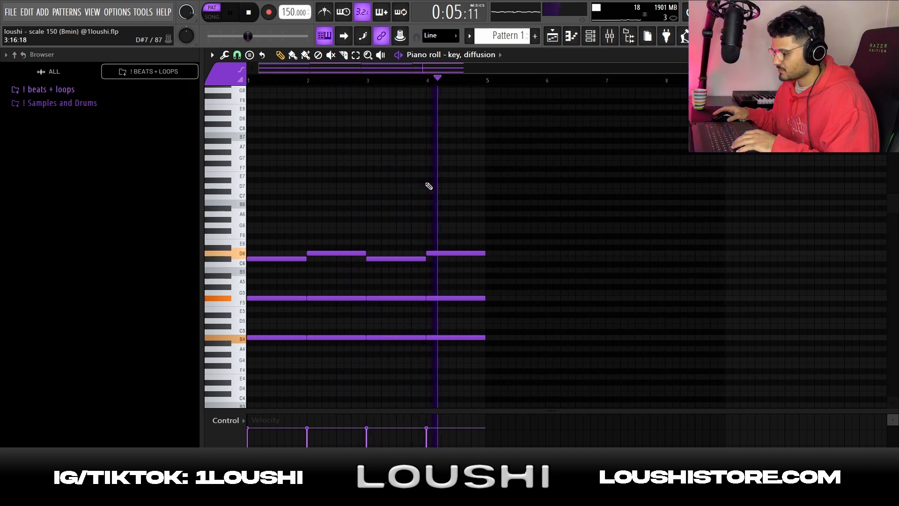
key(space)
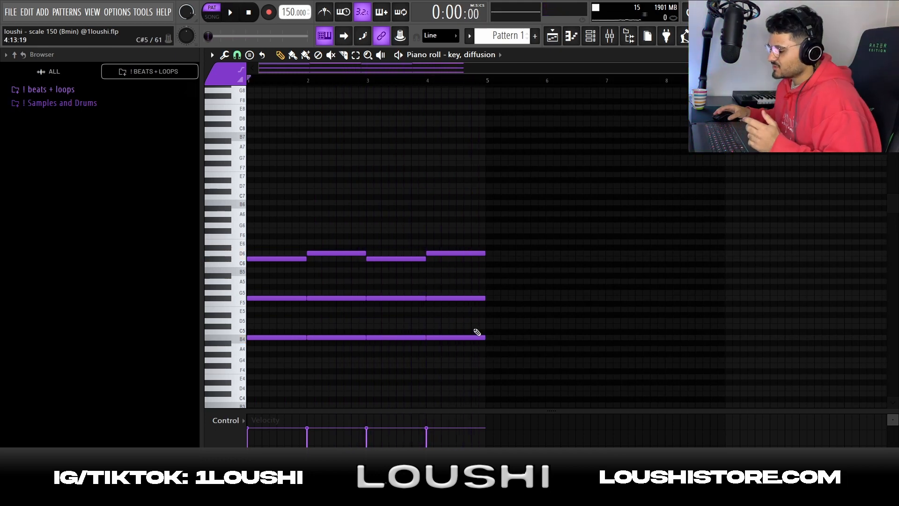
Step: Trim the start of all four F#5 notes so each enters one beat late, and play back the pattern
drag(491, 301, 307, 299)
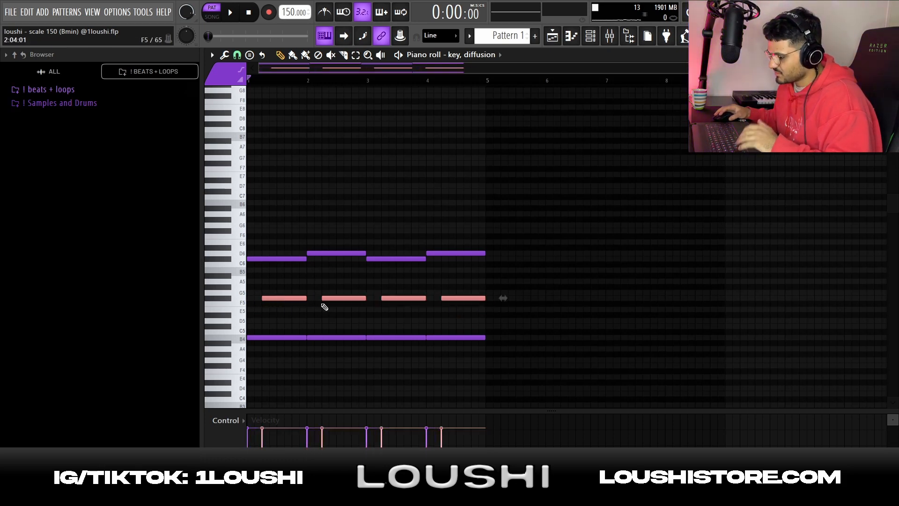
key(space)
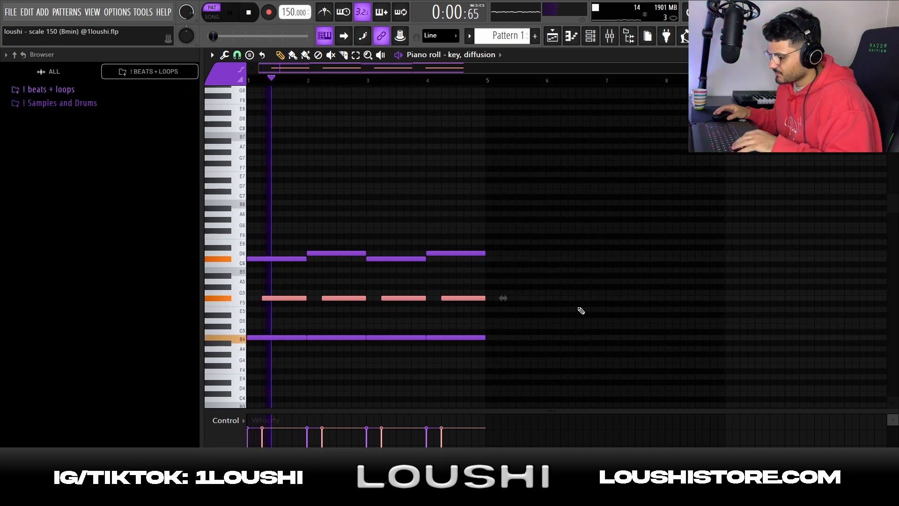
ctrl+click(581, 310)
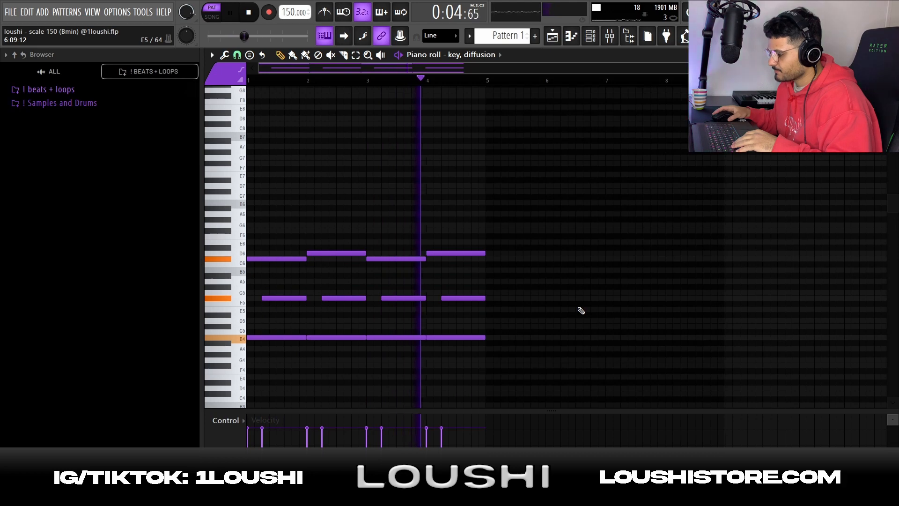
key(space)
Step: Add one-beat B6 and F#7 notes on the last beat of bar 1
scroll(303, 249, down, 1)
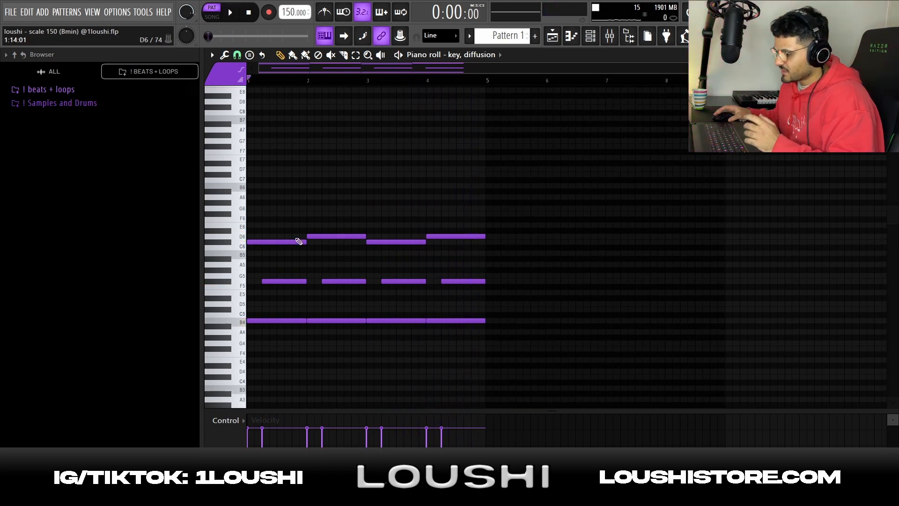
click(295, 185)
drag(333, 186, 301, 191)
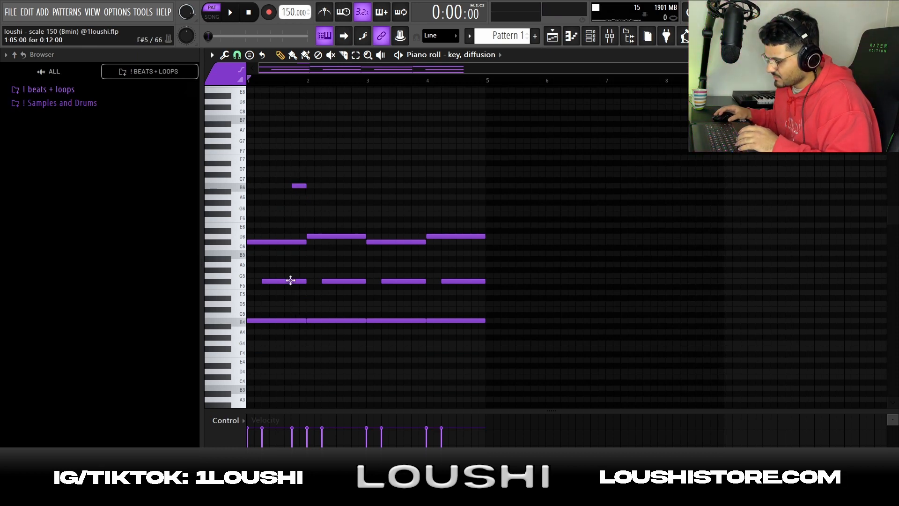
click(302, 146)
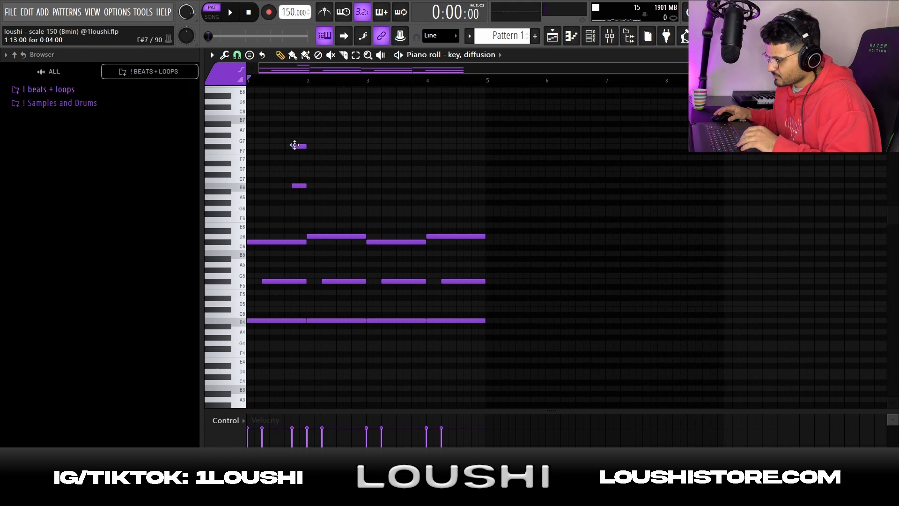
Step: Lower the short B6 and F#7 notes two octaves to compare them with the chord, and raise them back
drag(299, 140, 288, 198)
key(ctrl+Down)
key(ctrl+Down)
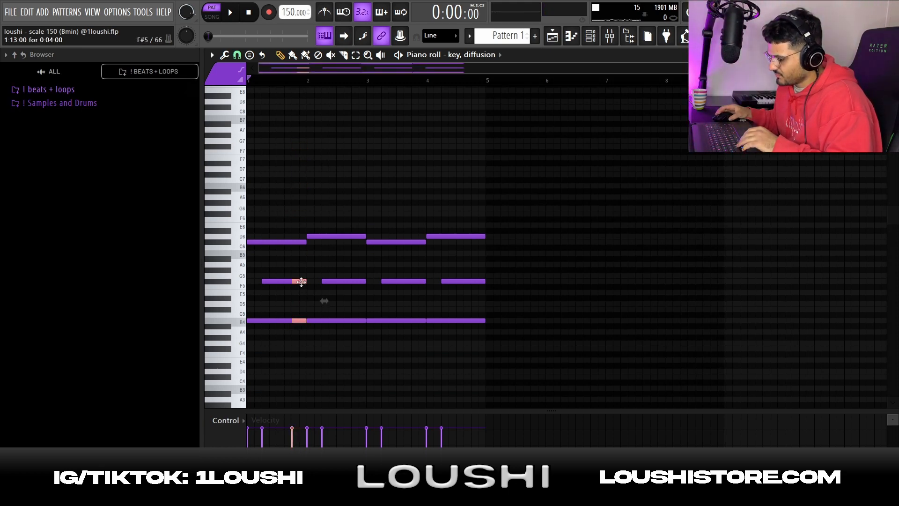
key(ctrl+Up)
key(ctrl+Up)
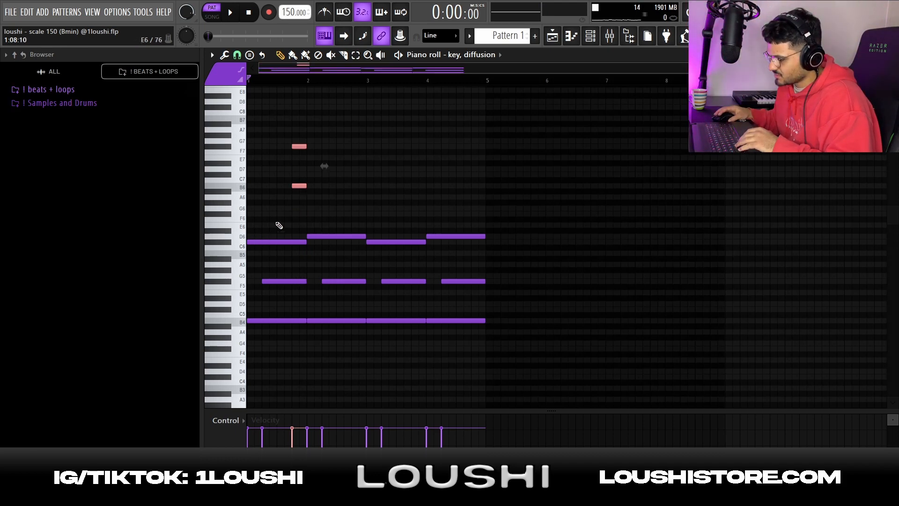
Step: Add a C#7 note to the short high chord, copy the chord to bar 2, and raise the copy's middle note to D7
click(301, 174)
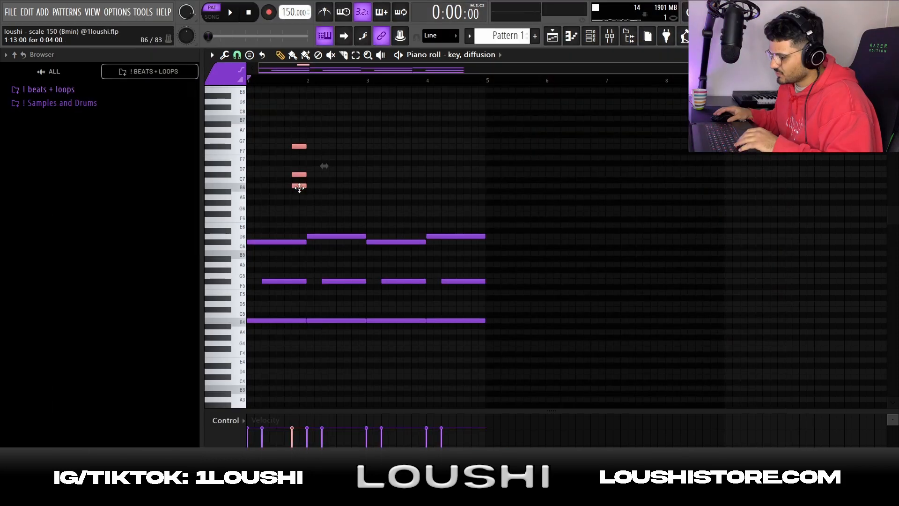
drag(298, 189, 360, 176)
right_click(399, 198)
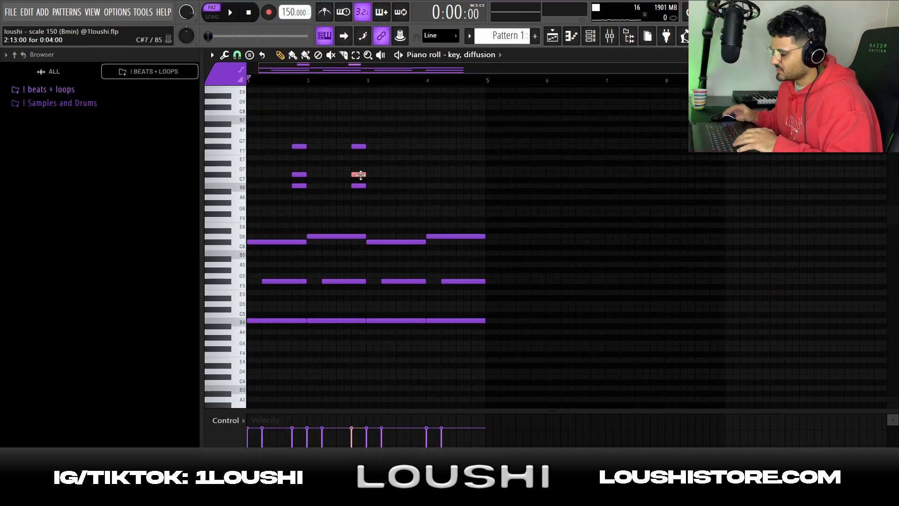
key(shift+Up)
Step: Duplicate the two short high chords into bars 3 and 4
drag(392, 206, 281, 122)
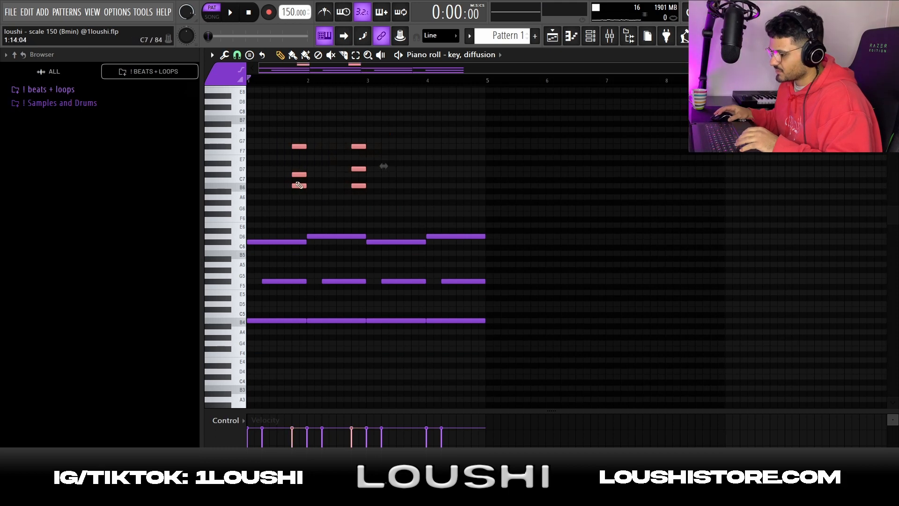
key(ctrl+b)
right_click(525, 206)
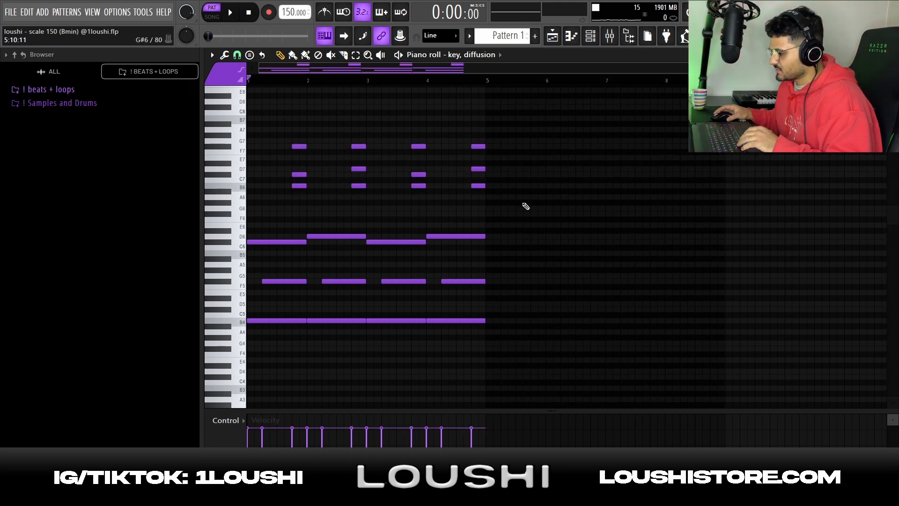
Step: Strum the four short high chords with the strumizer by increasing the start time strength, and play back the result
drag(533, 209, 258, 129)
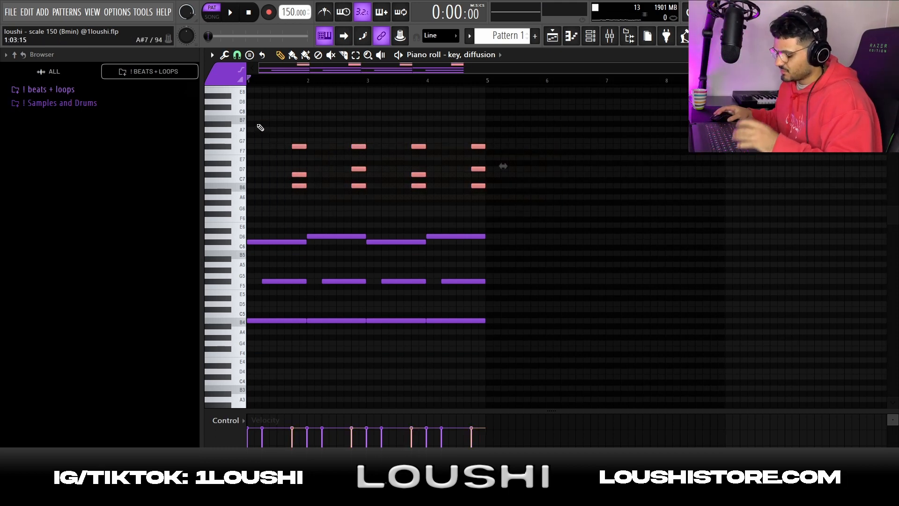
key(alt+s)
drag(405, 225, 406, 213)
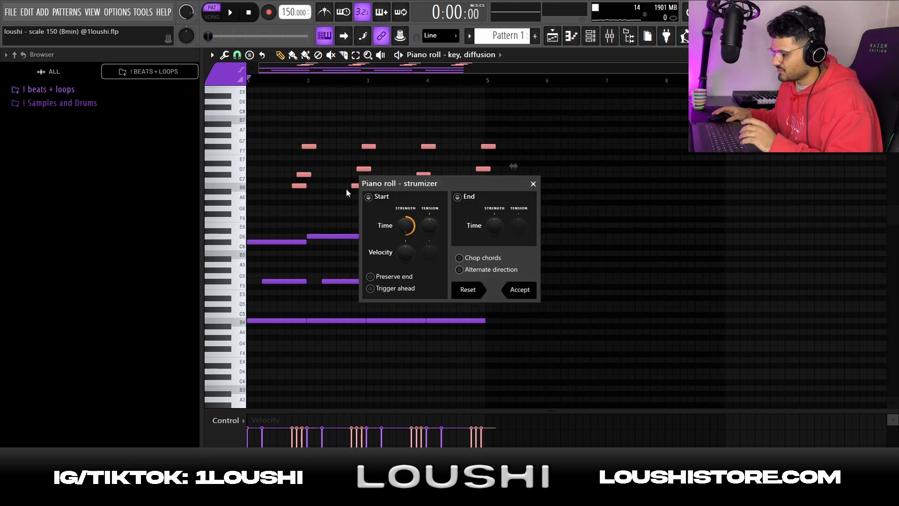
click(531, 290)
key(space)
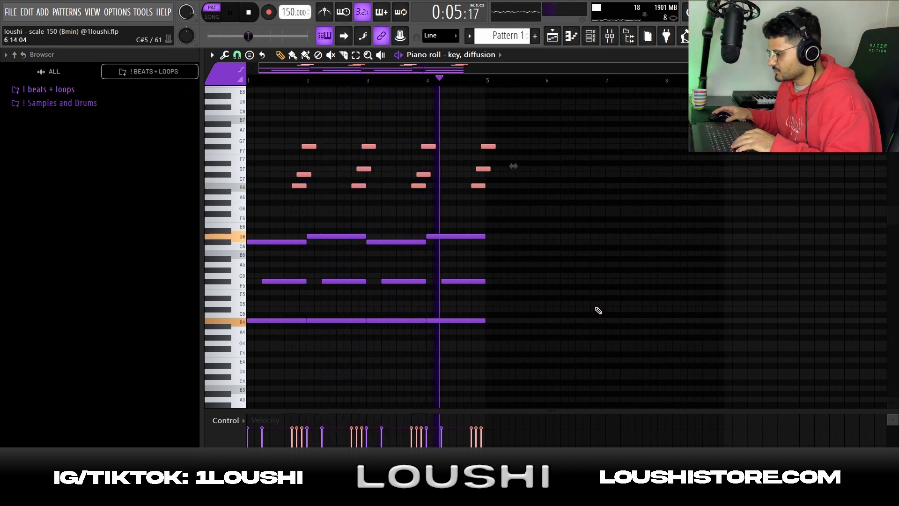
key(space)
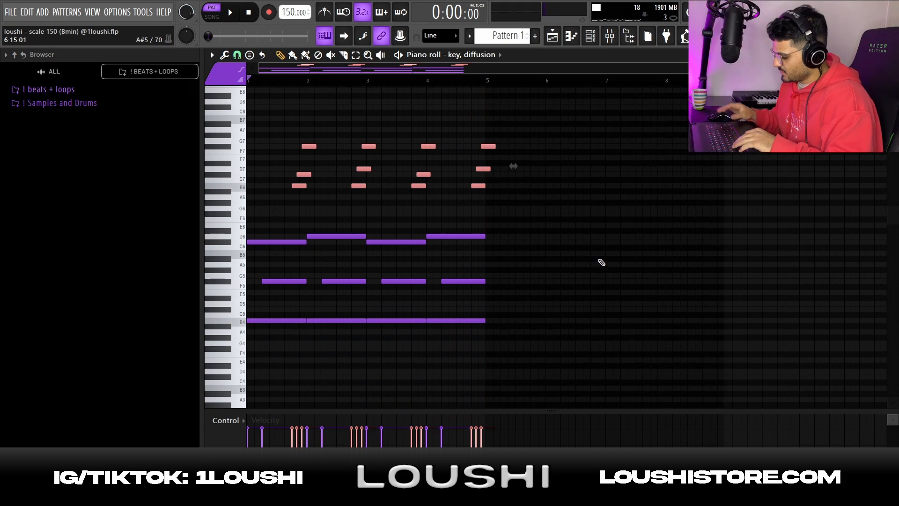
click(600, 262)
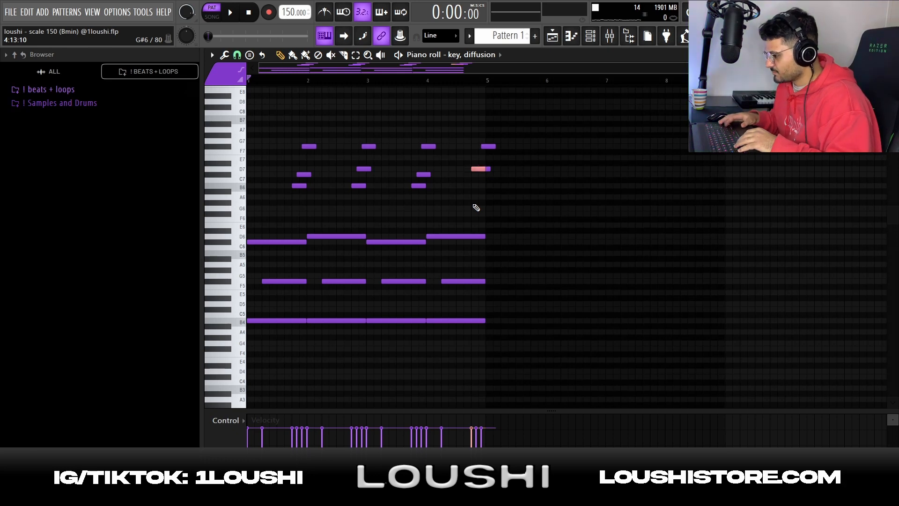
Step: Reverse the strum of the last high chord to F#7, D7, B6, end its notes at bar 4's end, and play the melody
drag(508, 164, 495, 140)
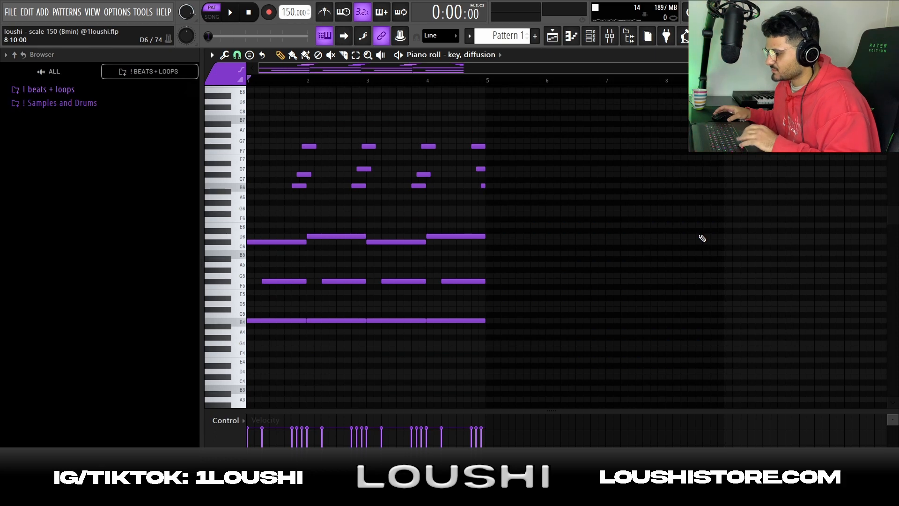
key(space)
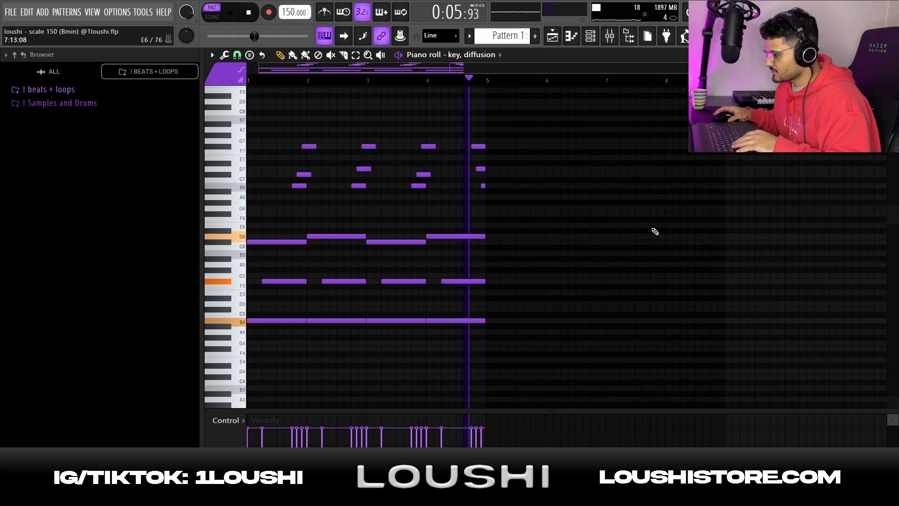
key(space)
Step: Duplicate the four-bar melody one octave higher into bars 5 to 8, and repeat the low B4 notes underneath the copy
key(ctrl+b)
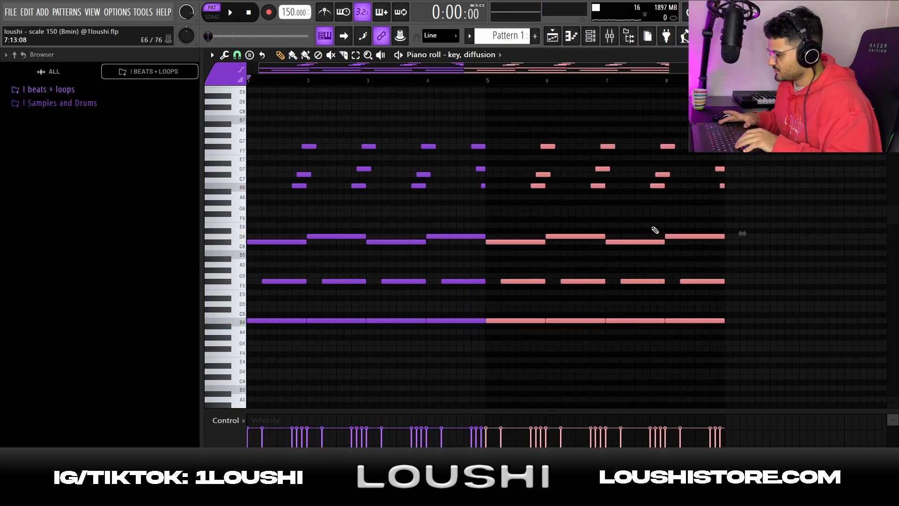
key(ctrl+Up)
drag(566, 329, 302, 349)
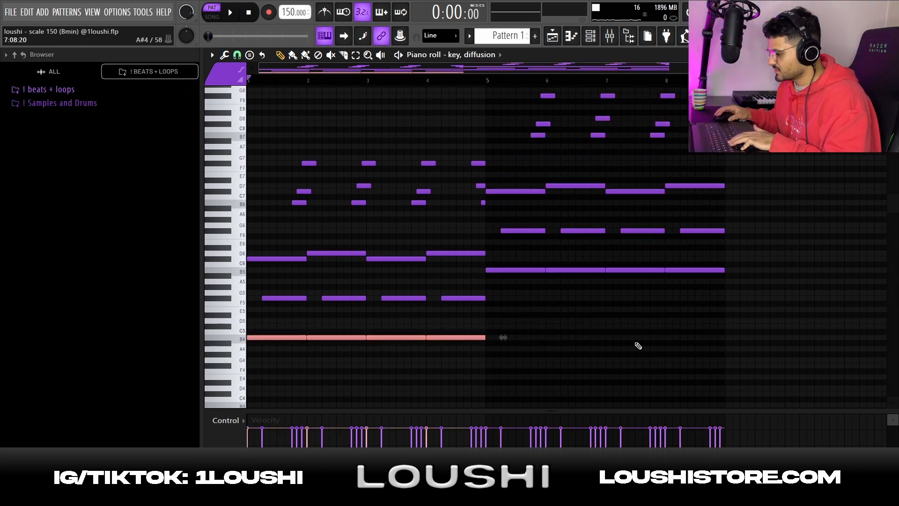
key(ctrl+b)
key(ctrl+d)
scroll(562, 287, up, 1)
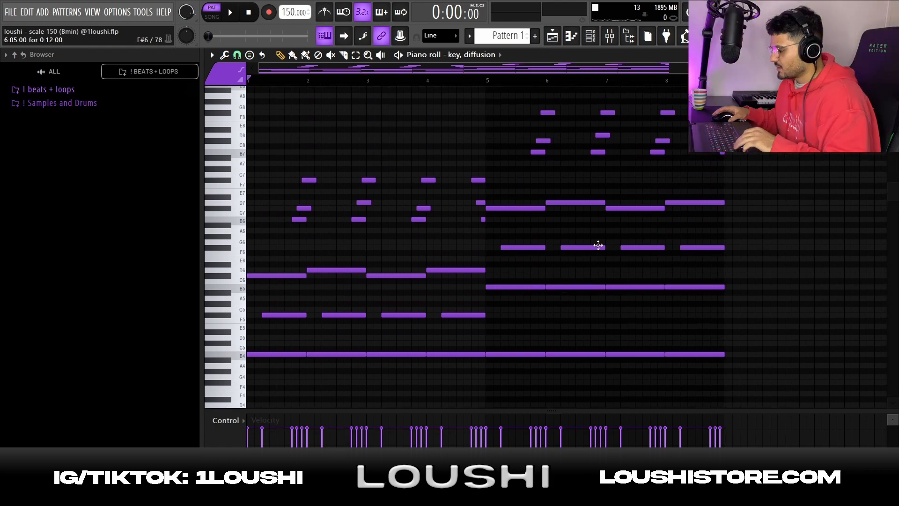
scroll(518, 221, down, 2)
Step: Review the effects on mixer insert 1, including the parametric EQ cuts and the Portal preset banks
key(F9)
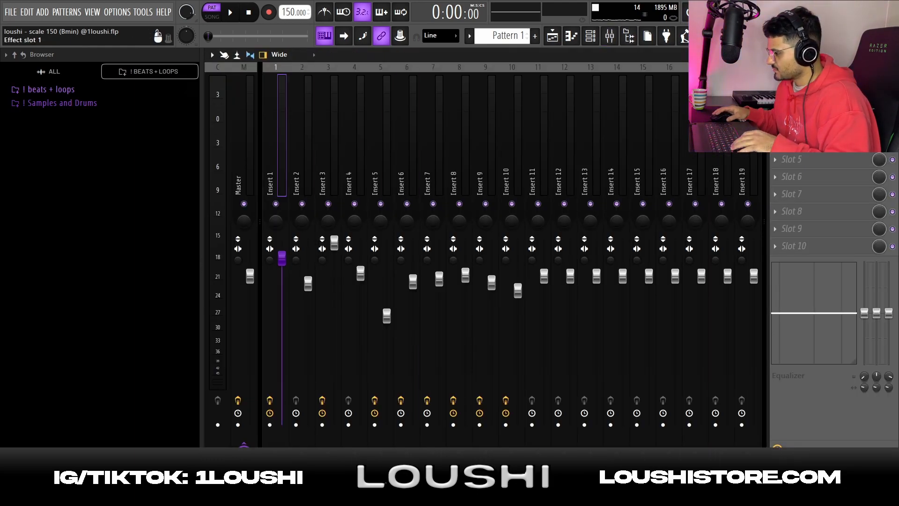
click(796, 90)
click(796, 107)
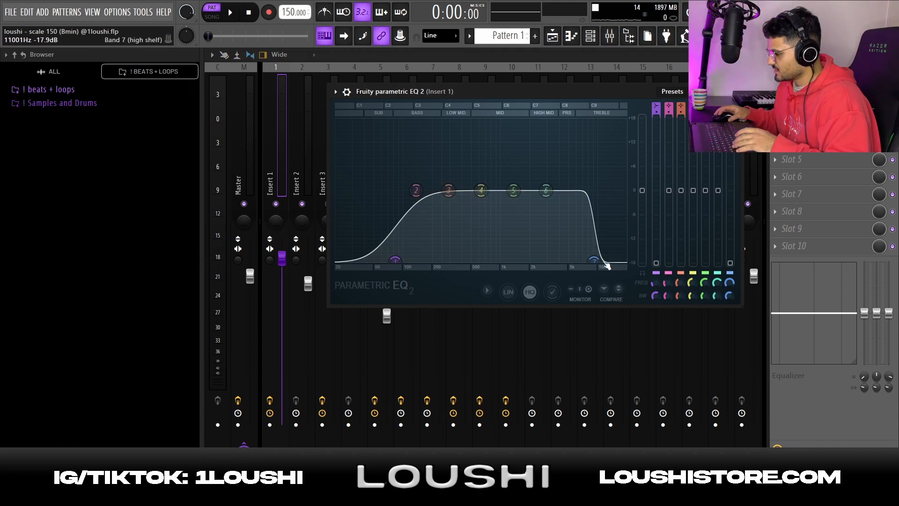
click(796, 125)
click(731, 98)
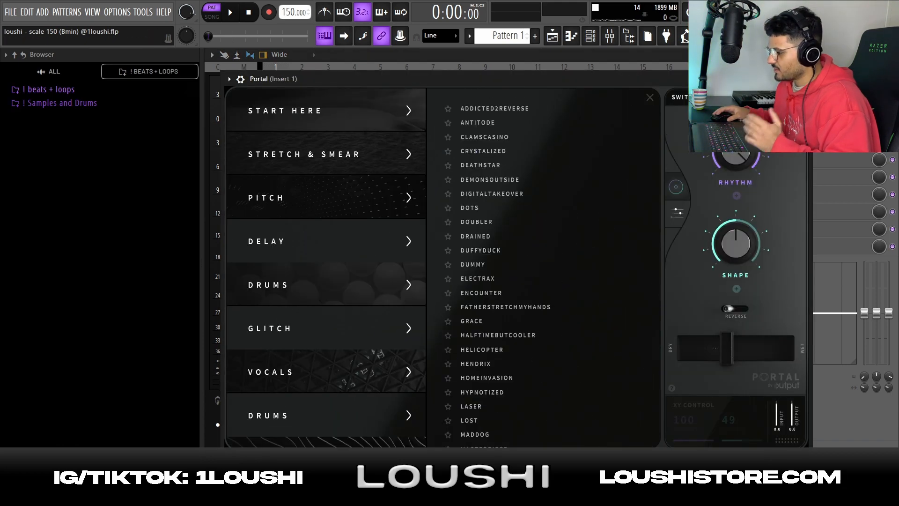
scroll(331, 316, down, 6)
scroll(333, 321, up, 3)
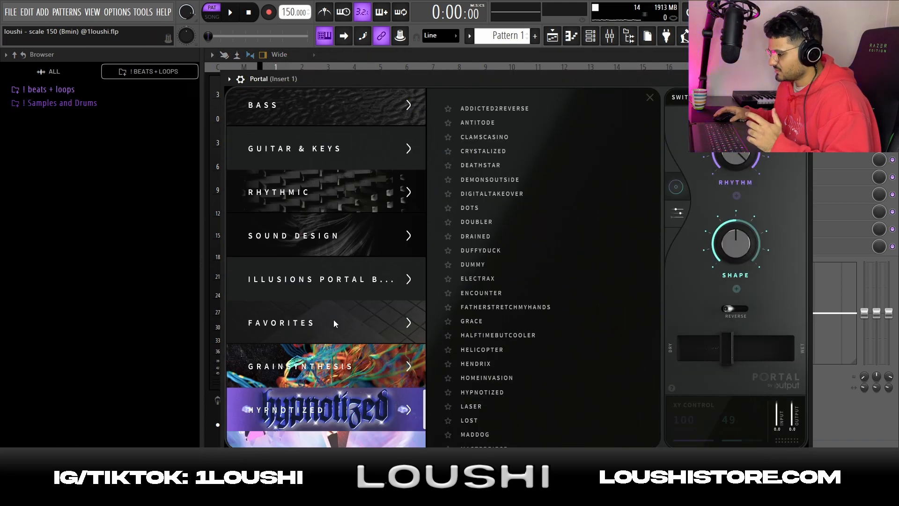
scroll(334, 323, down, 3)
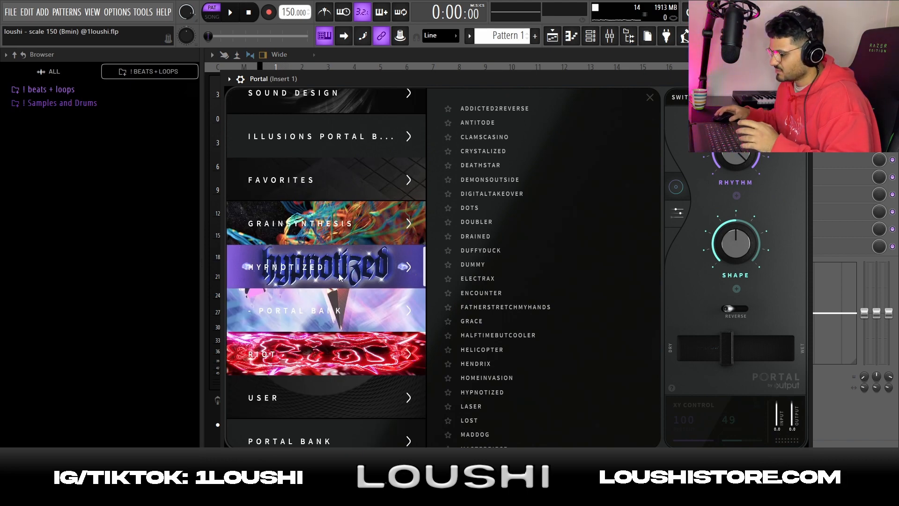
click(803, 79)
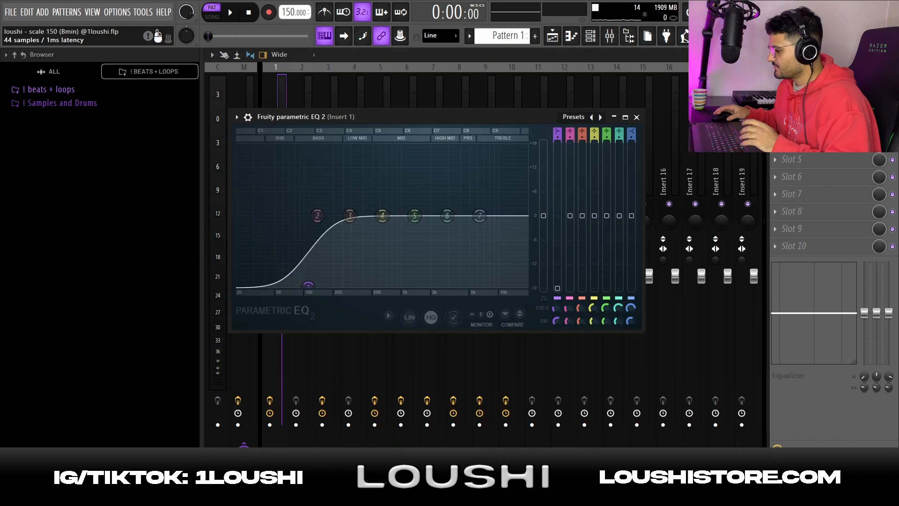
Step: Lay the Portal master dry/wet automation clips on track 12 under the whole eight-bar Pattern 1, and play the arrangement
key(F5)
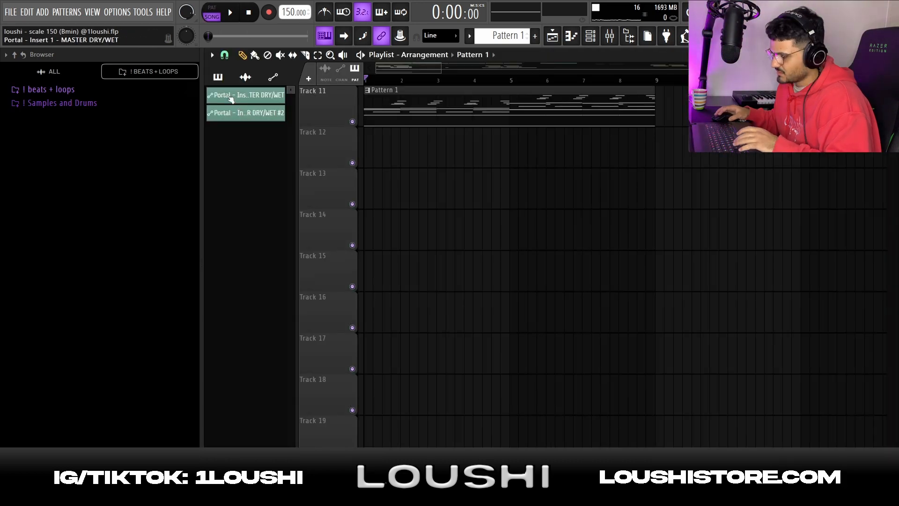
drag(229, 97, 412, 139)
drag(419, 129, 373, 131)
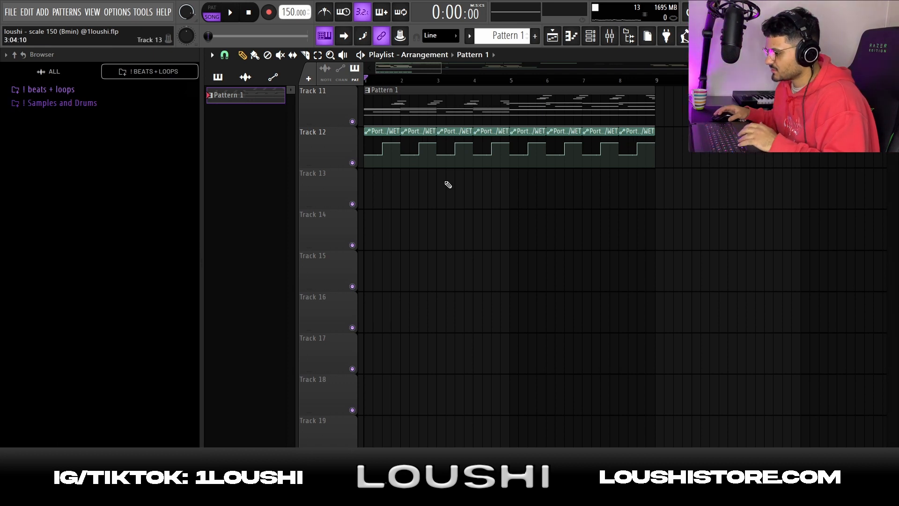
key(space)
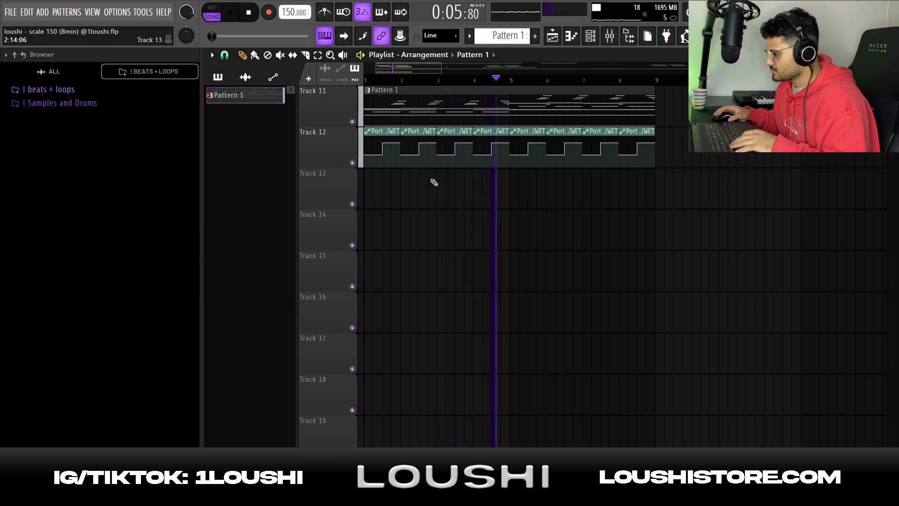
key(space)
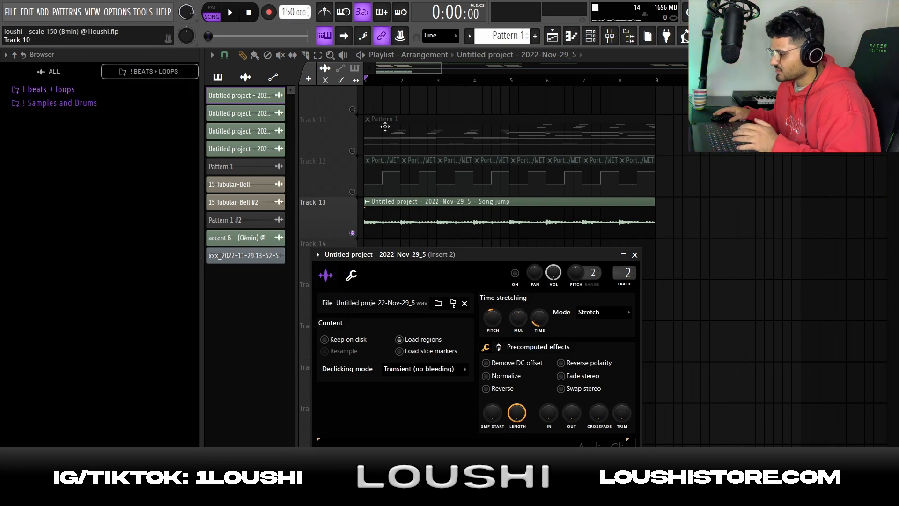
Step: Try the bounced clip with its stretch time reset and the tempo at 120 BPM, restore the stretch and 150 BPM, and play it
drag(539, 317, 539, 356)
drag(293, 13, 292, 26)
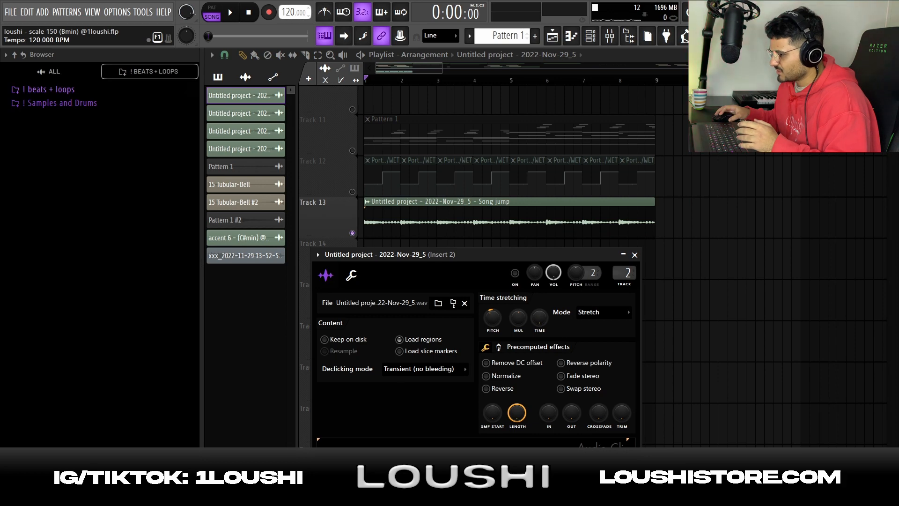
drag(292, 26, 292, 13)
drag(539, 317, 539, 302)
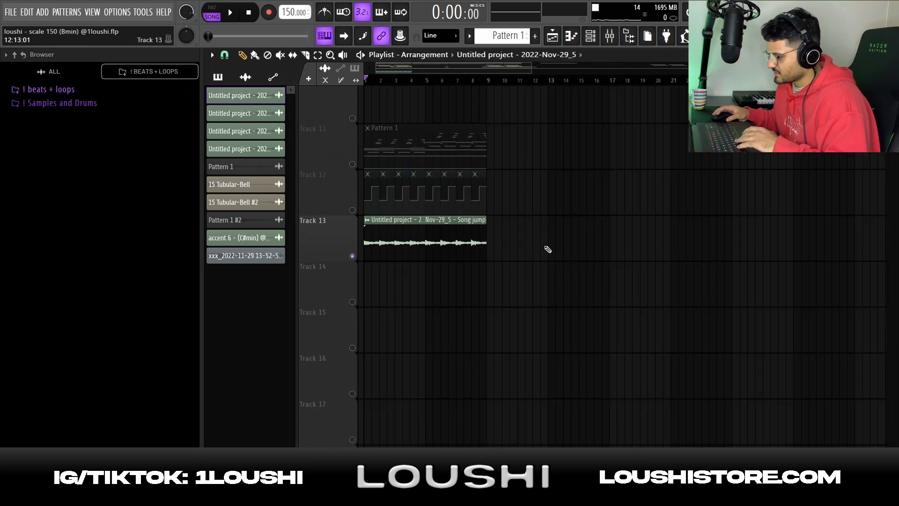
key(space)
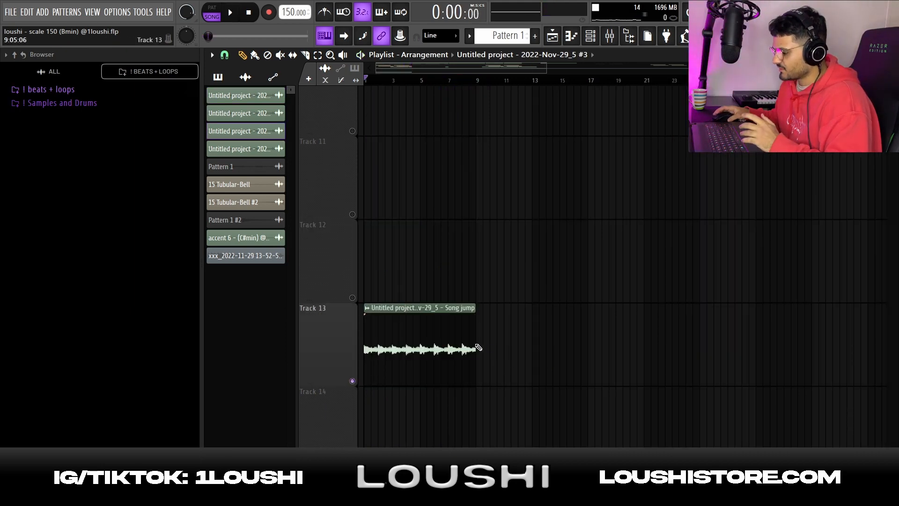
Step: Copy the bounced audio clip from track 13 to bar 9 of track 14 and make the copy unique
scroll(405, 375, up, 2)
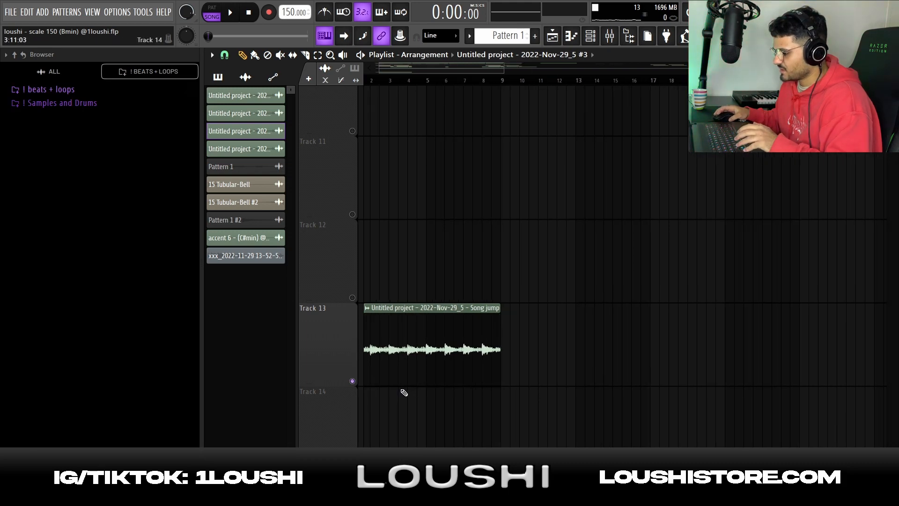
scroll(496, 206, down, 3)
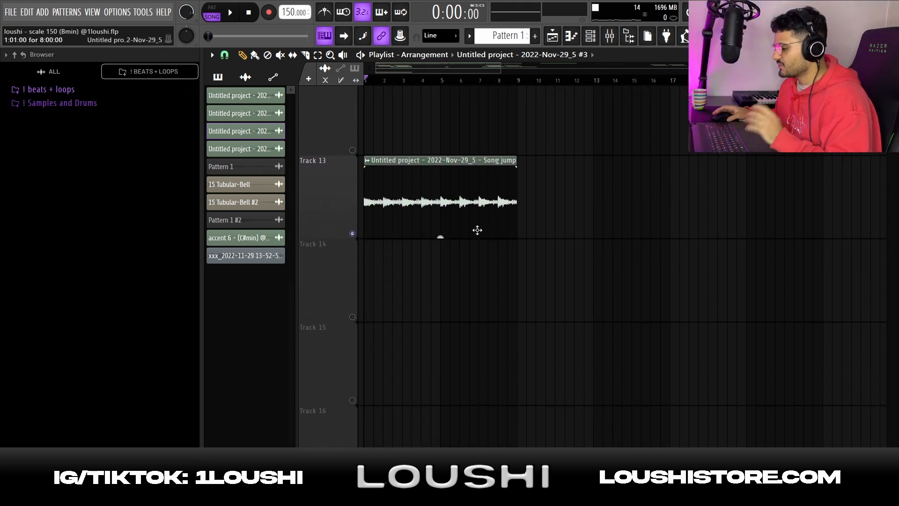
drag(382, 199, 585, 295)
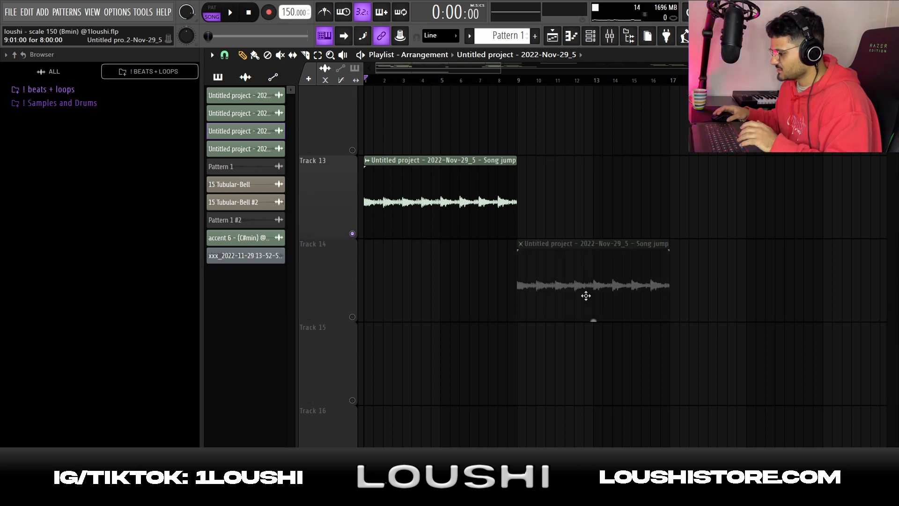
click(521, 246)
click(562, 315)
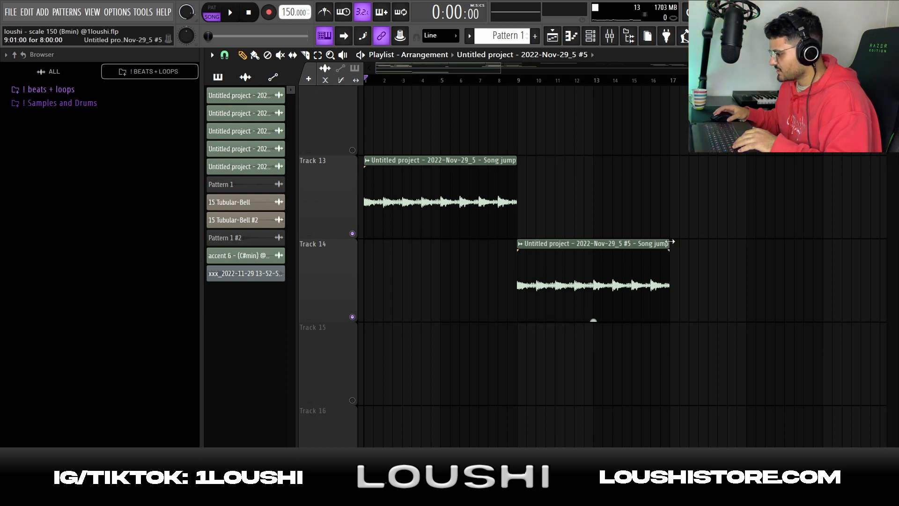
Step: Compress the unique clip to four bars, check its time-stretching mode, and duplicate it at bar 13
drag(594, 317, 554, 321)
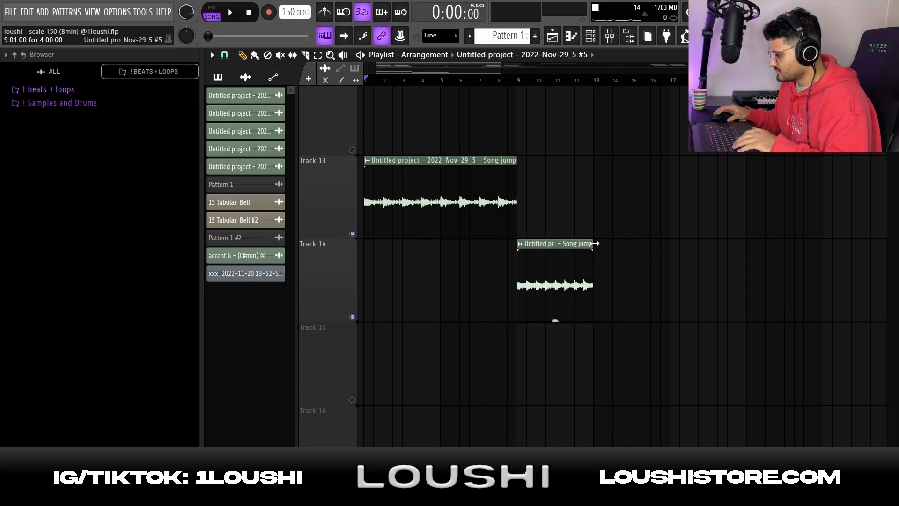
double_click(575, 274)
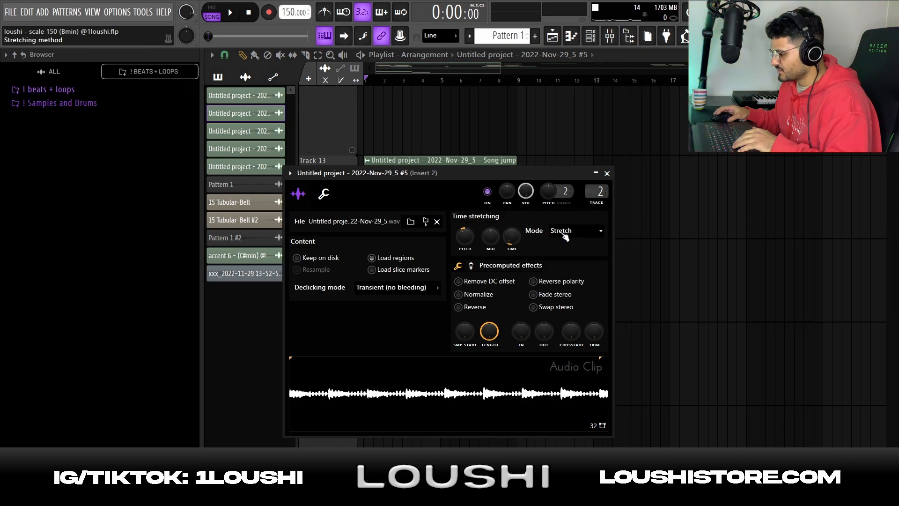
key(Escape)
click(538, 297)
key(ctrl+b)
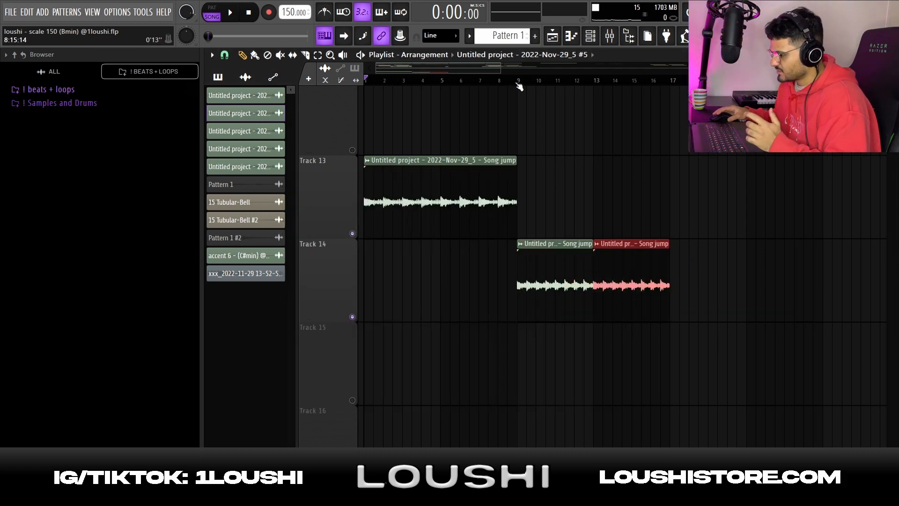
Step: Deselect the duplicated clip and play back the compressed clips from bar 9
click(518, 82)
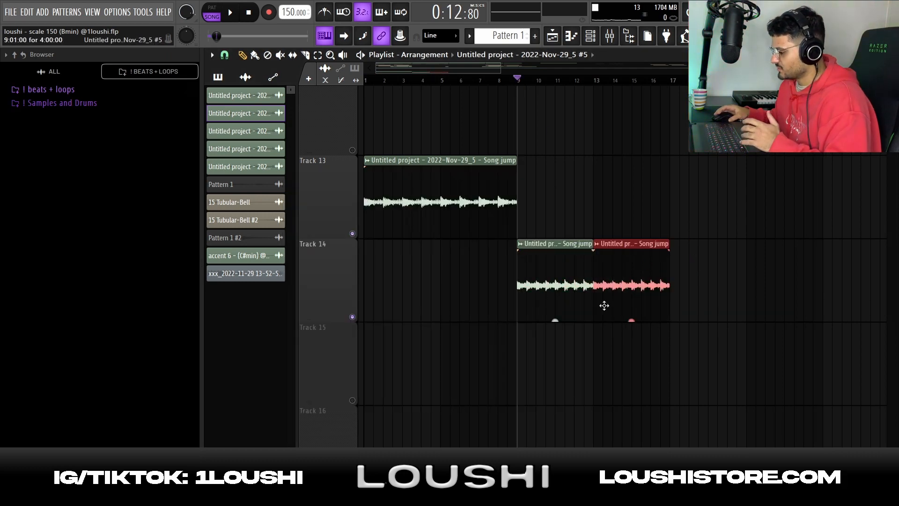
ctrl+click(747, 313)
key(space)
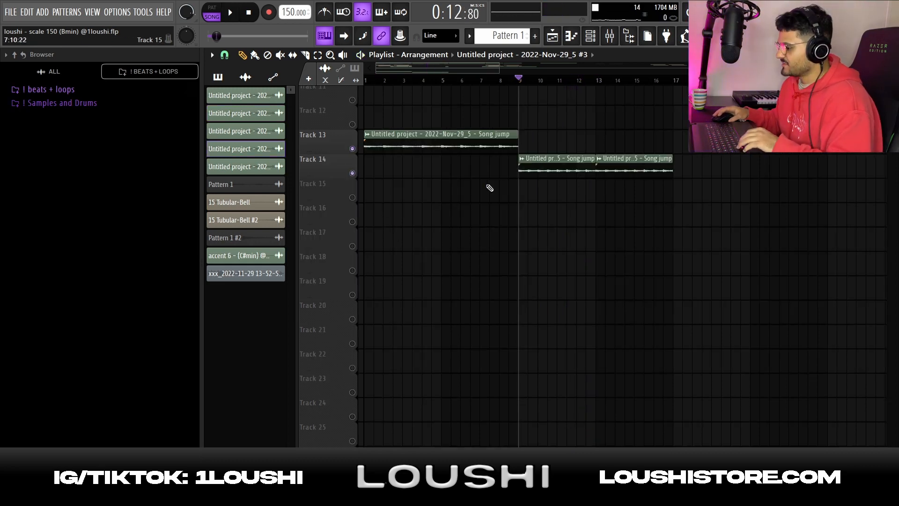
Step: Place Pattern 1 on track 15, and locate the "synth, vengorgue" one-shot in the Suspence One Shot Kit's synths folder
click(374, 196)
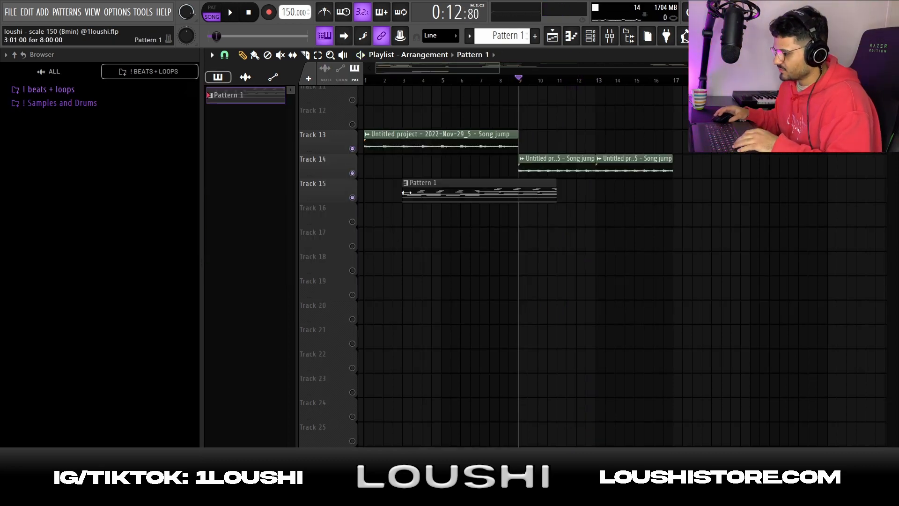
click(591, 47)
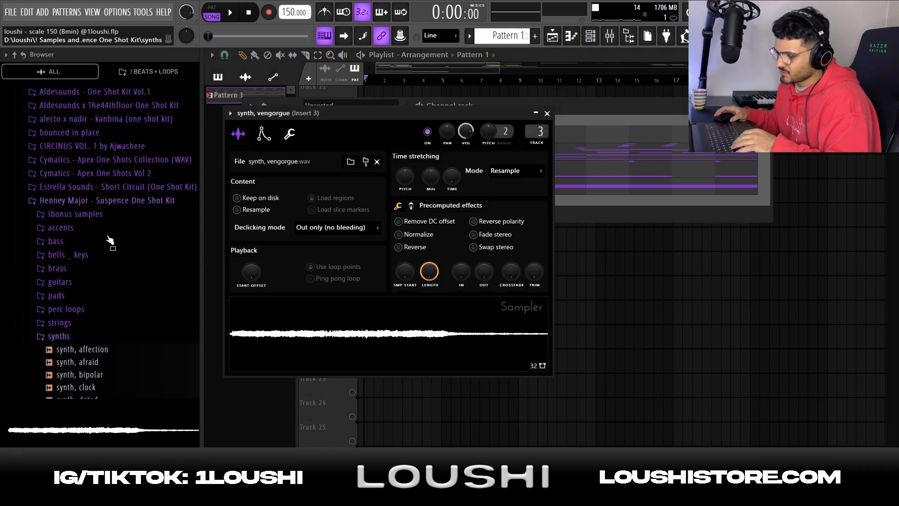
scroll(109, 239, down, 10)
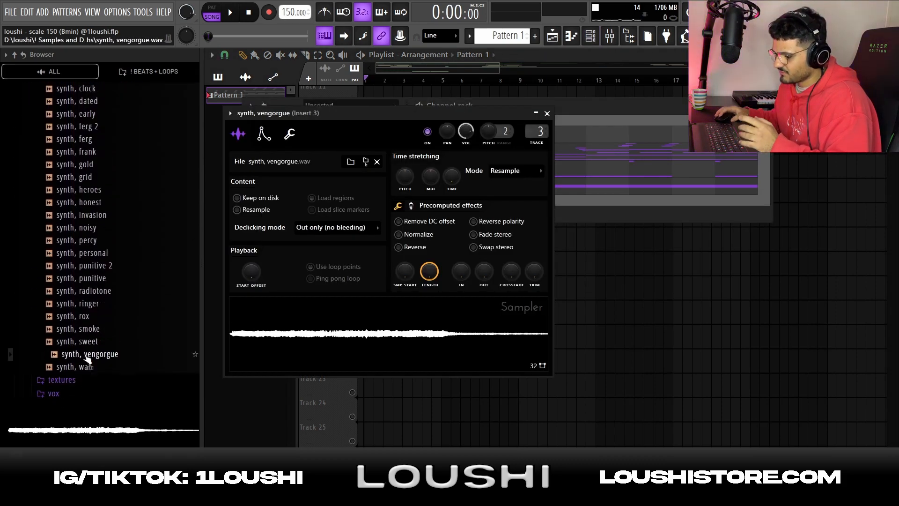
click(82, 356)
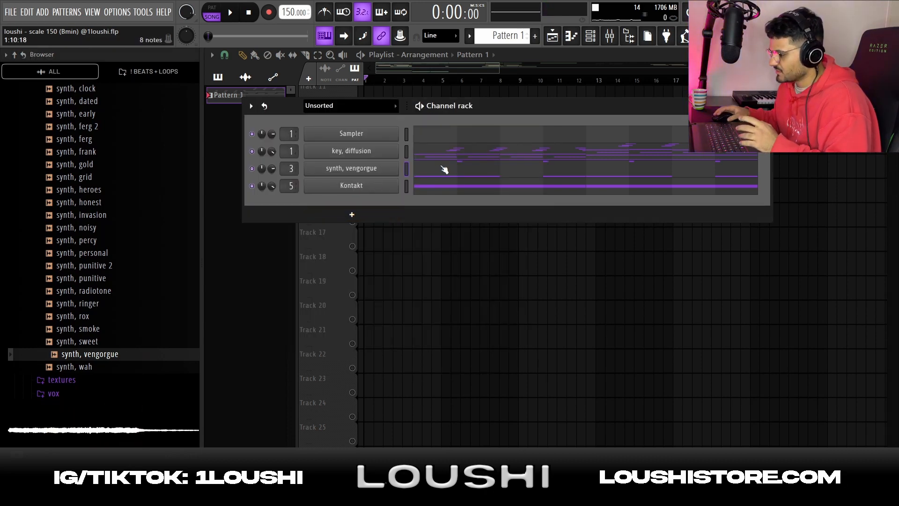
Step: Open the "synth, vengorgue" channel's notes in the piano roll and examine the B5 and B6 notes at bar 4
click(440, 172)
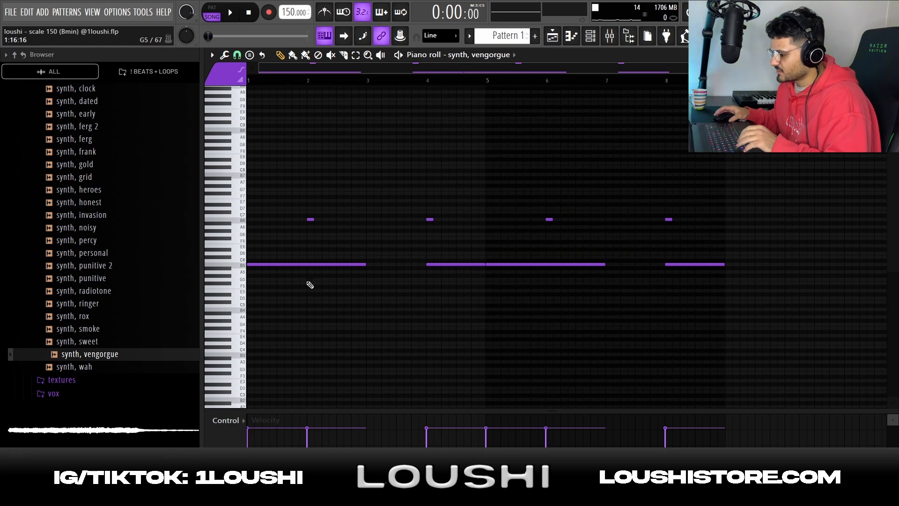
scroll(321, 275, up, 2)
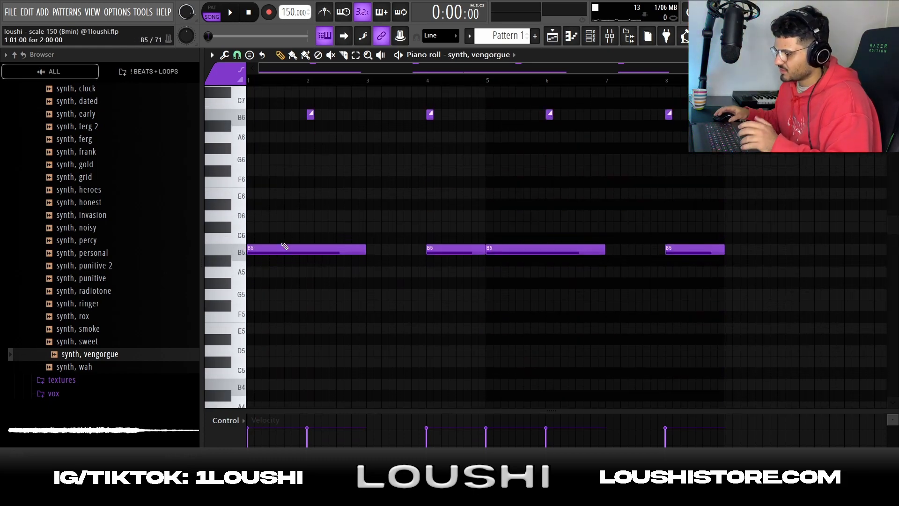
scroll(298, 192, down, 1)
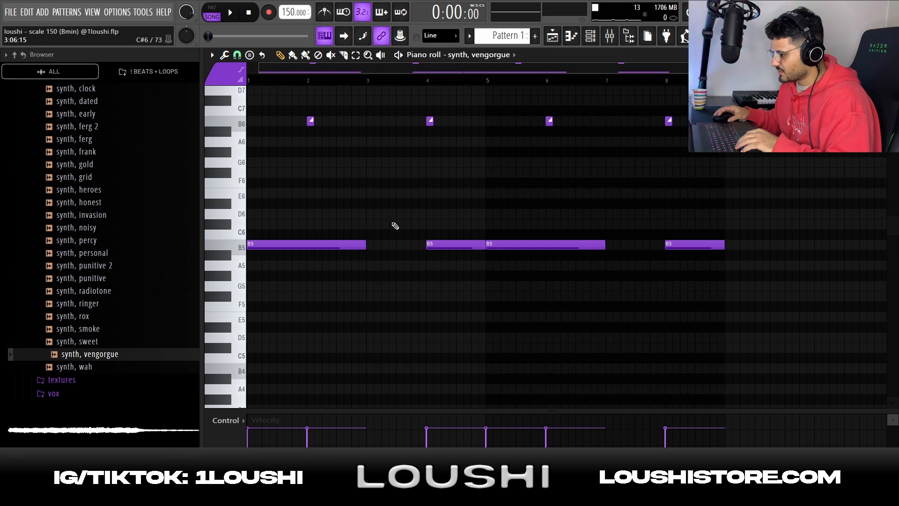
drag(425, 110, 453, 269)
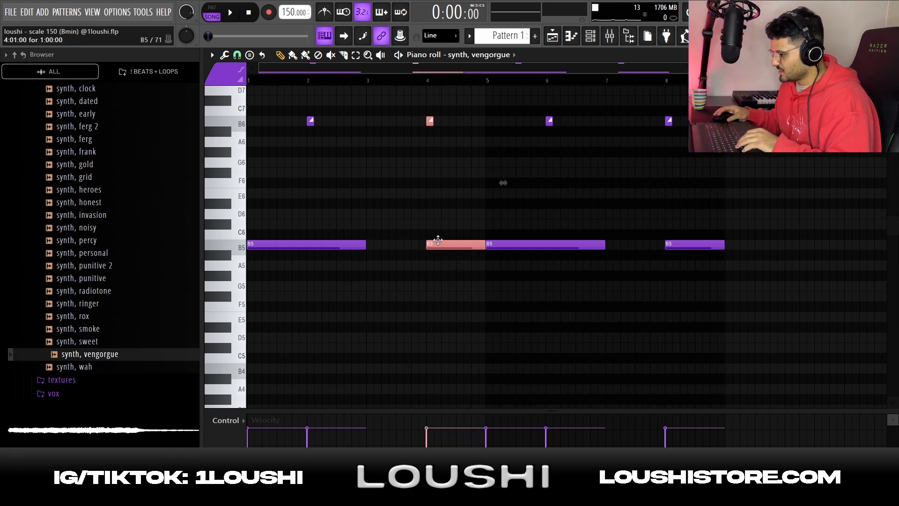
click(460, 175)
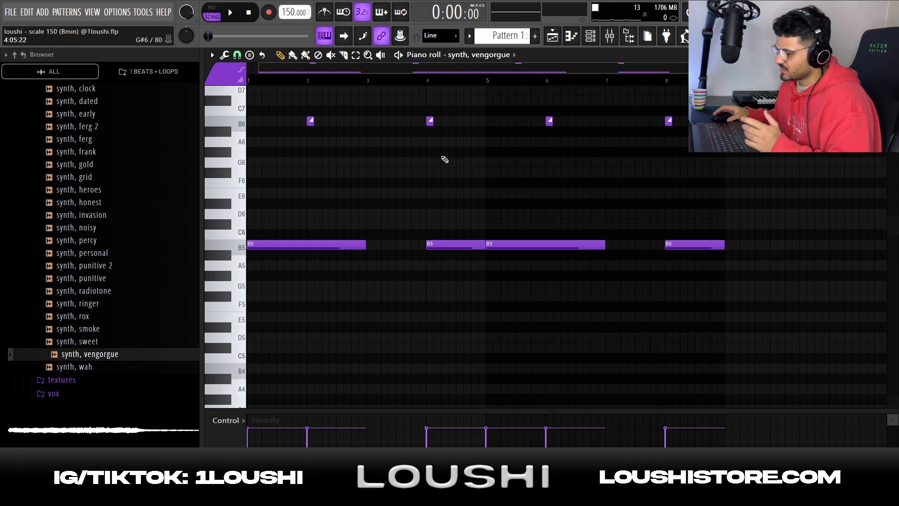
Step: Play back the "synth, vengorgue" notes of Pattern 1 in the piano roll and stop
click(590, 36)
key(space)
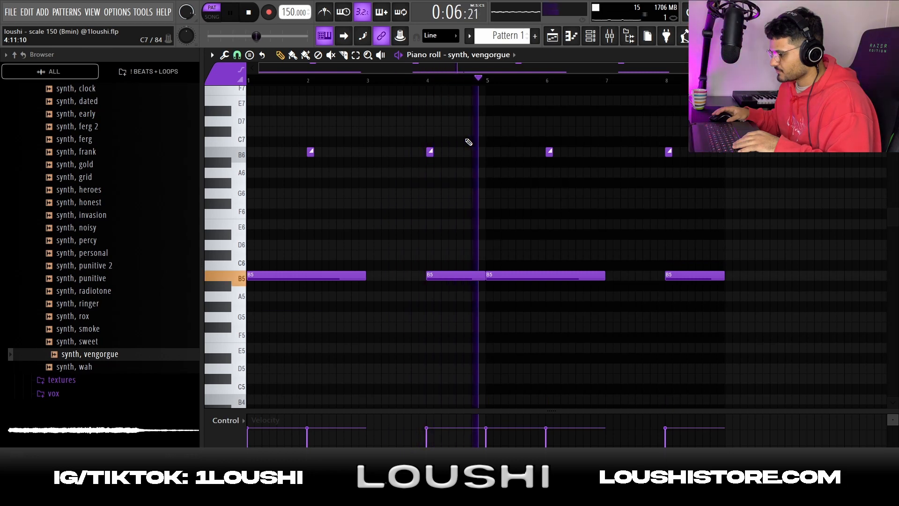
key(space)
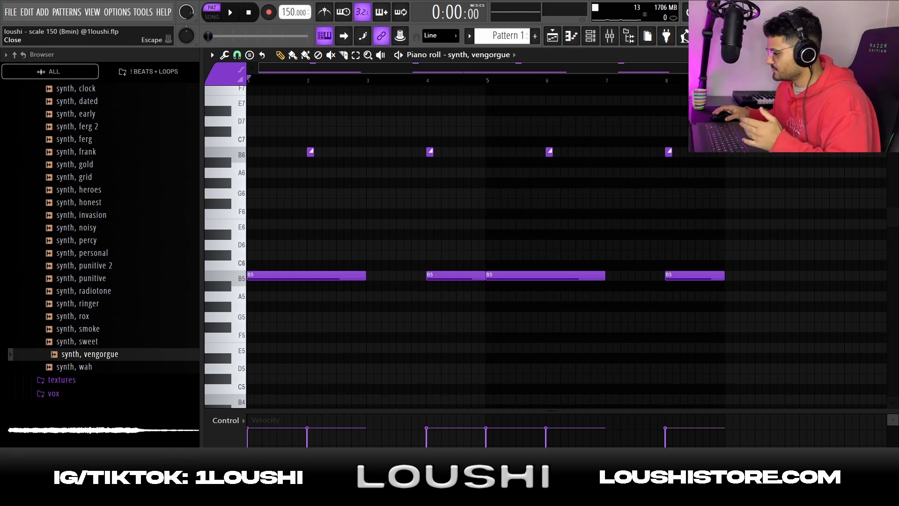
Step: Return to the playlist and duplicate the Pattern 1 audio clips on track 15 at bar 5
key(F5)
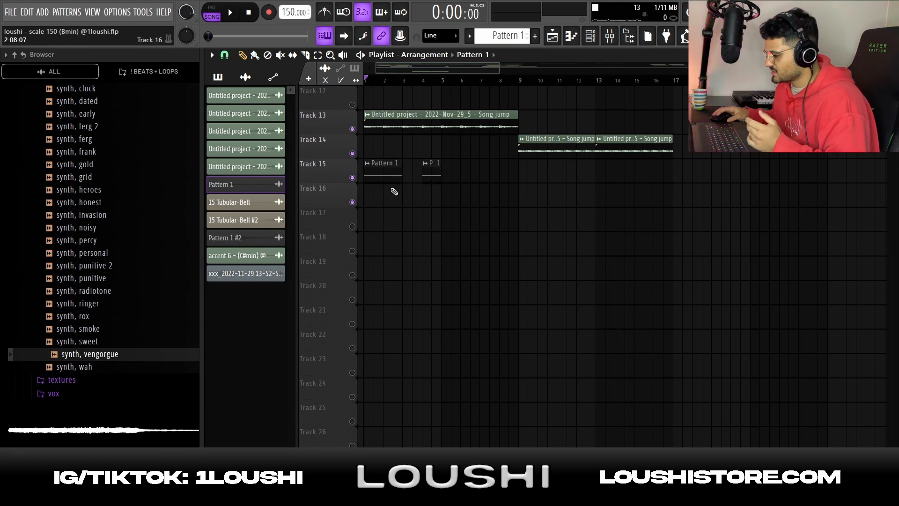
click(323, 173)
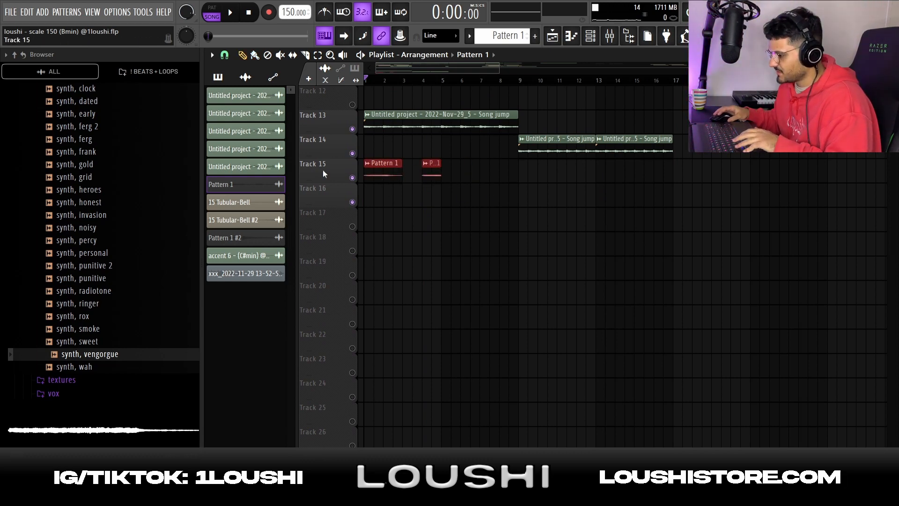
key(ctrl+b)
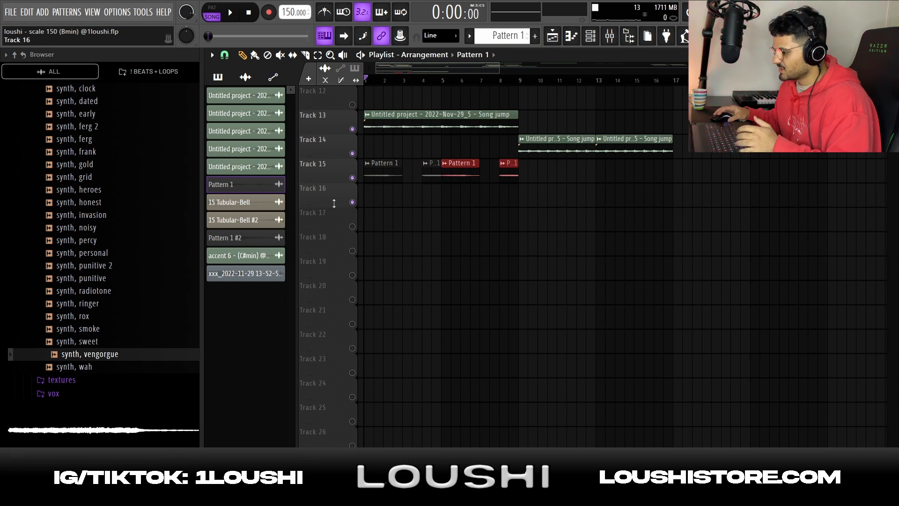
click(371, 176)
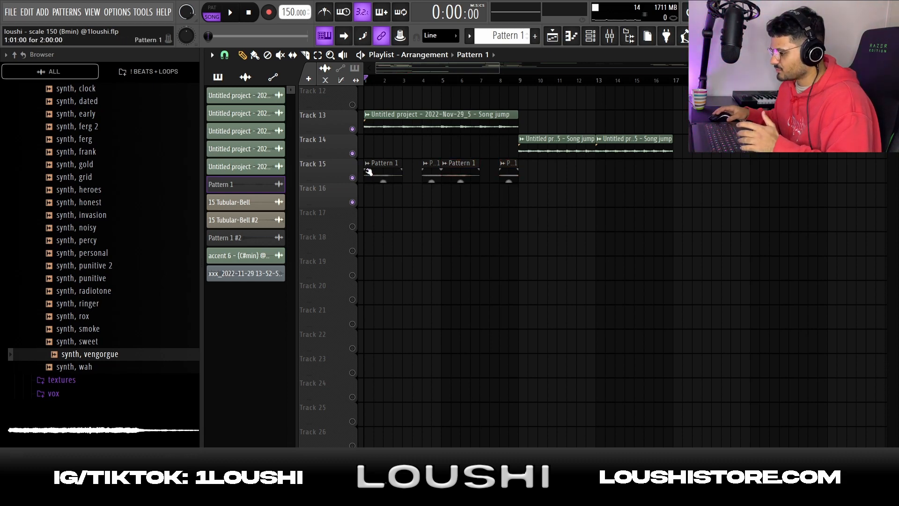
Step: Place Pattern 1 at bar 1 of track 16 and open the Kontakt channel's NOIRE Pure instrument
scroll(440, 142, up, 1)
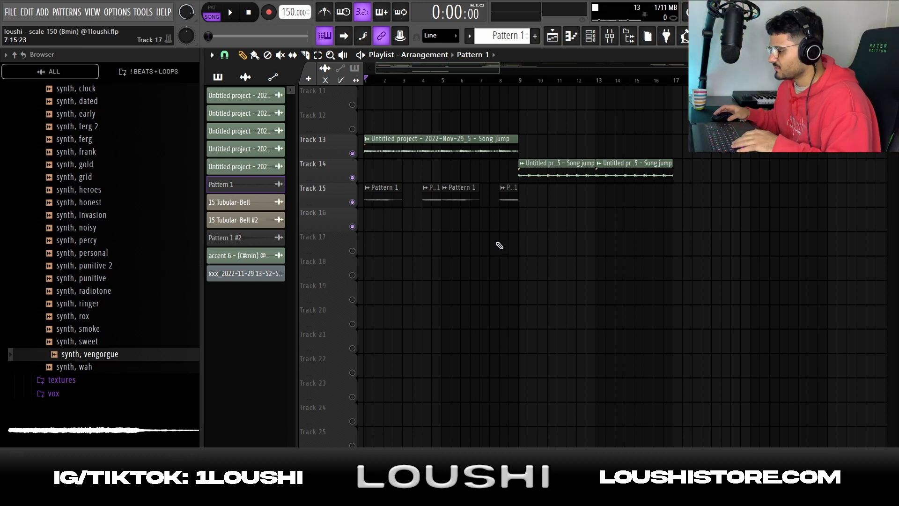
click(383, 224)
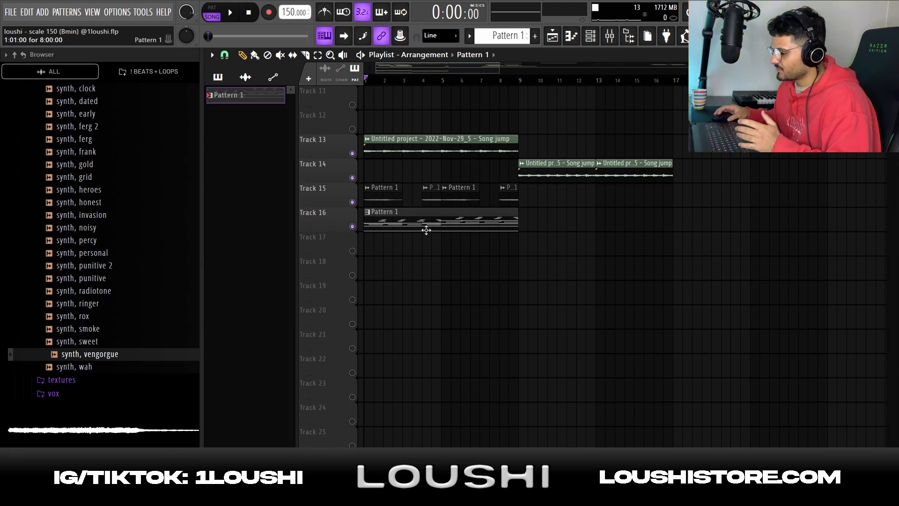
click(591, 36)
scroll(361, 111, down, 2)
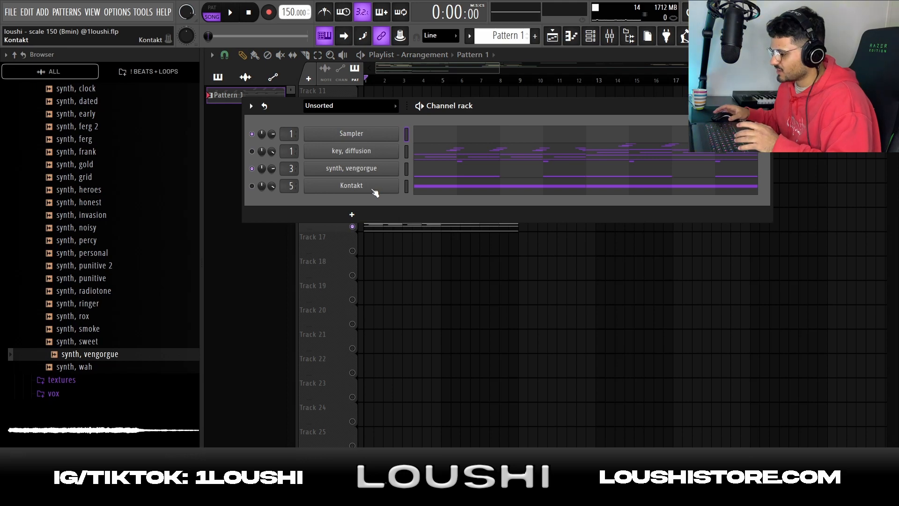
click(374, 186)
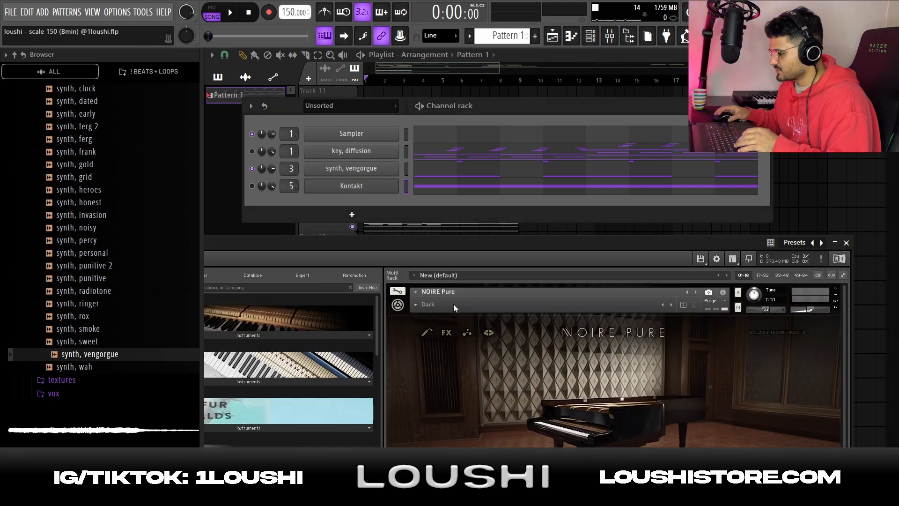
Step: Open the Kontakt channel's piano roll and examine its two four-bar B2 notes
key(F7)
drag(263, 217, 406, 312)
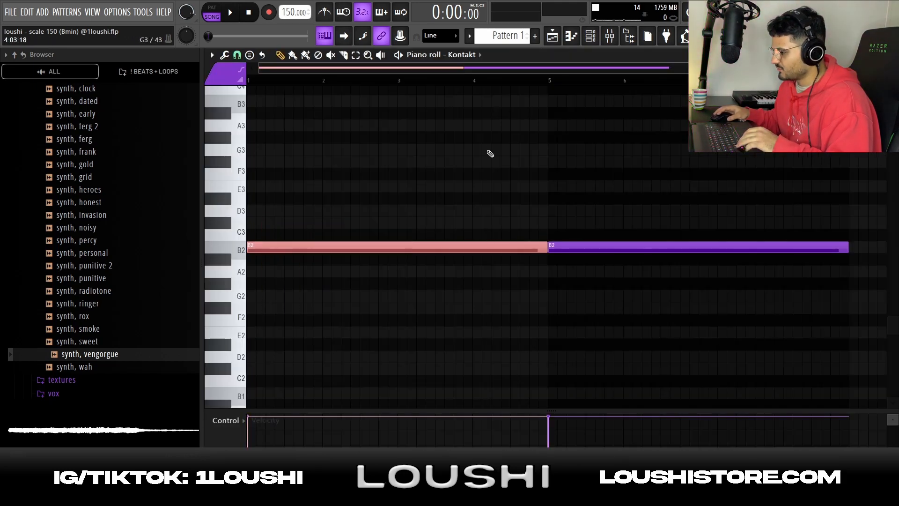
drag(617, 193, 678, 290)
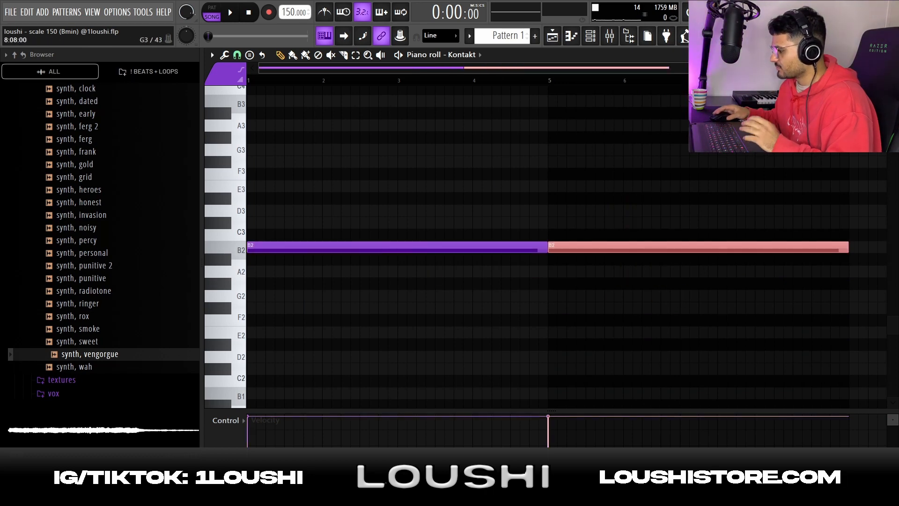
click(670, 228)
Step: Enable the Kontakt channel in place of "synth, vengorgue" and play back its notes
key(Escape)
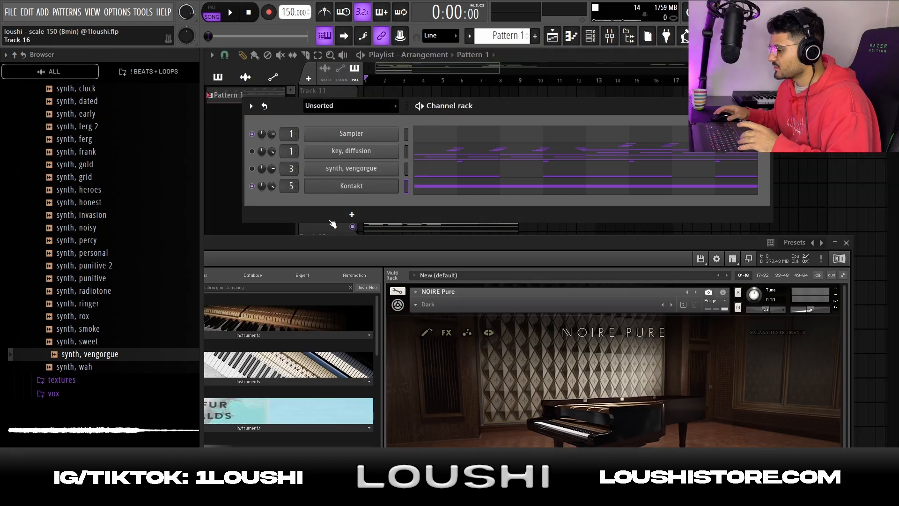
click(505, 190)
key(space)
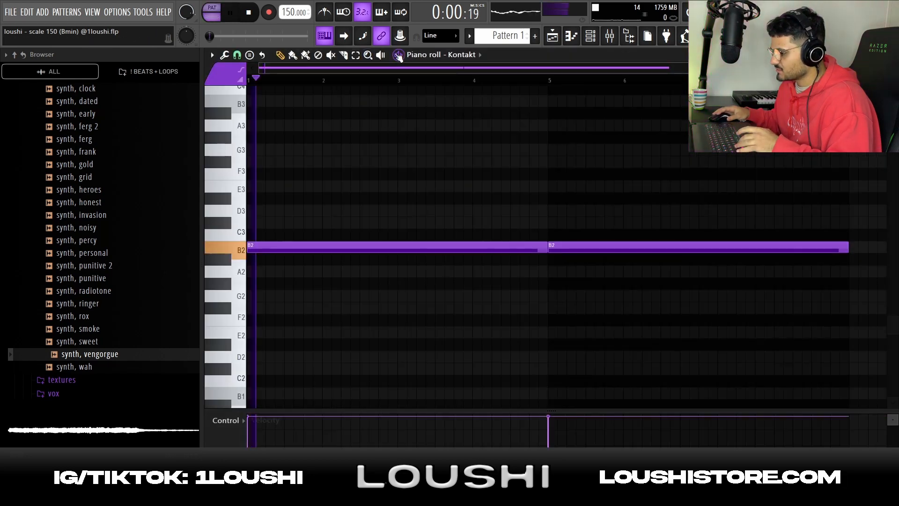
key(space)
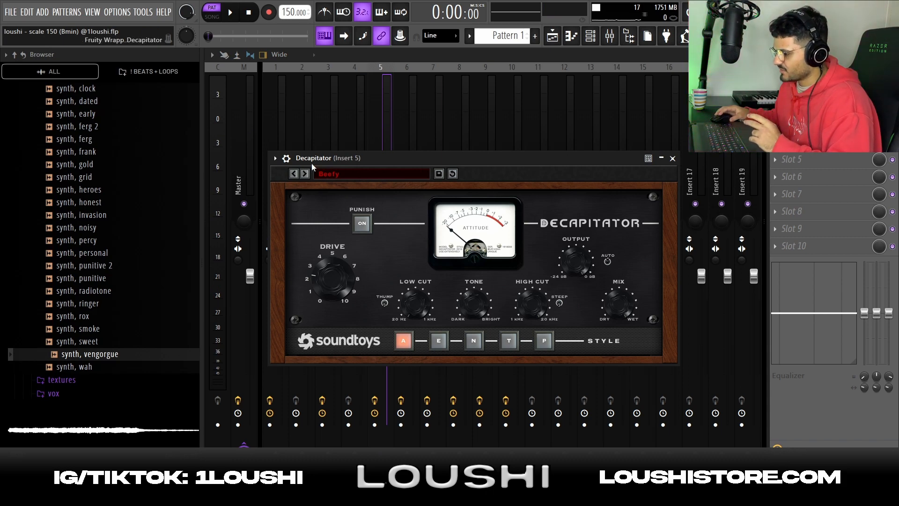
Step: Close the Decapitator effect and the mixer, and go back to the clips on tracks 13 to 16 in the playlist
click(673, 159)
click(892, 55)
click(630, 237)
scroll(497, 337, down, 2)
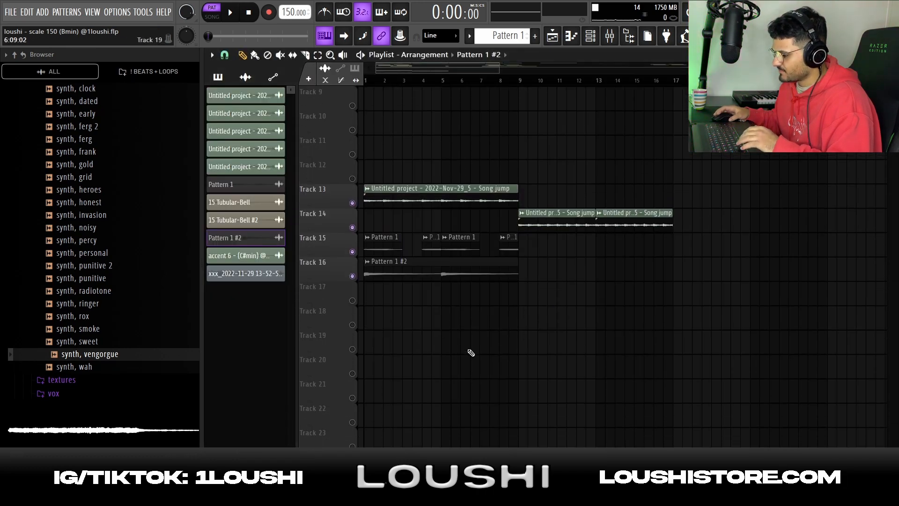
Step: Switch to song mode, play back the arrangement from bar 1, and enable track 17
key(l)
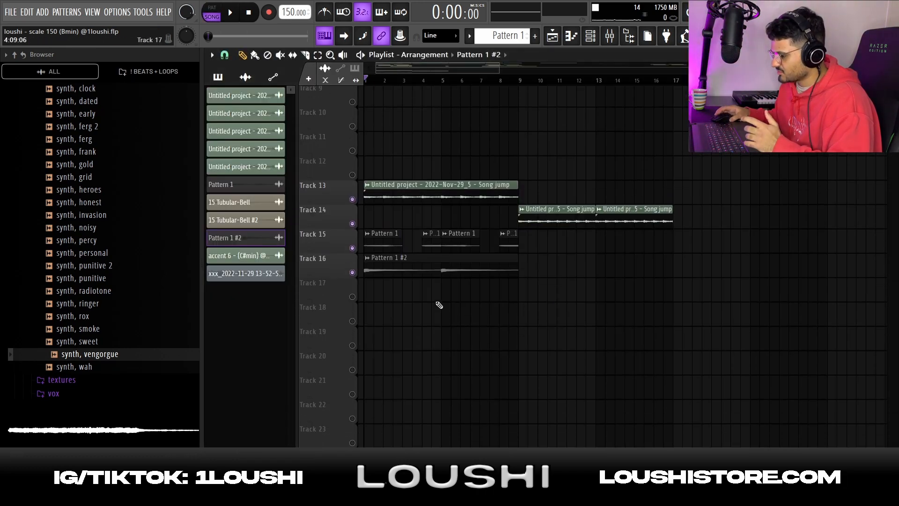
scroll(439, 305, down, 1)
key(space)
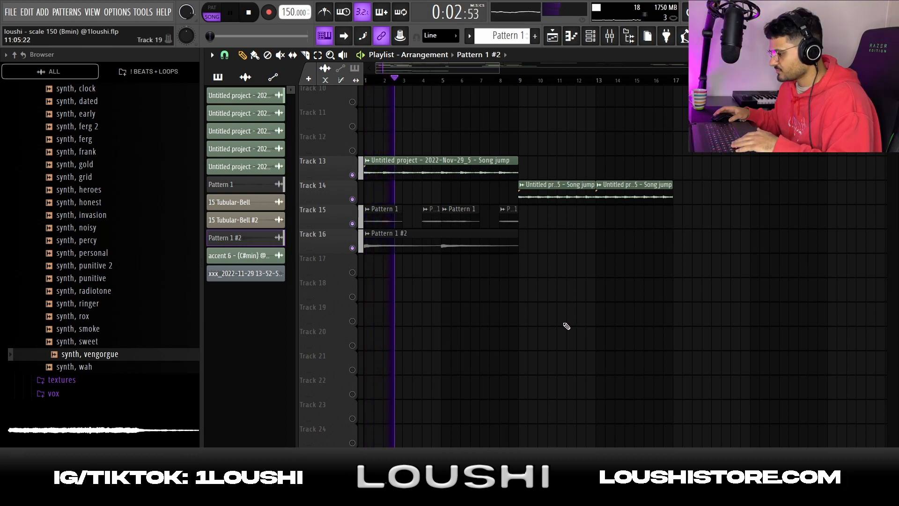
click(352, 273)
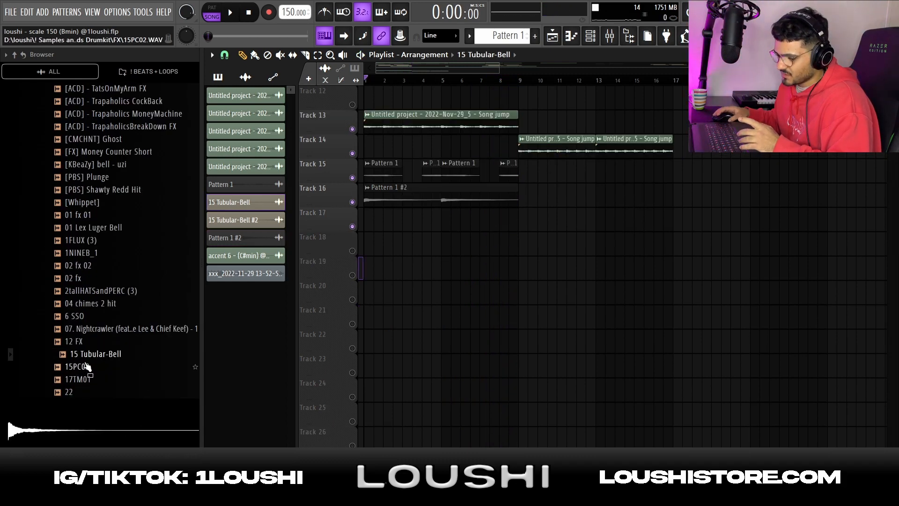
Step: Preview the 15 Tubular-Bell sample, bring it into the playlist, and check the pitch shift of the track 17 bell clip
click(91, 357)
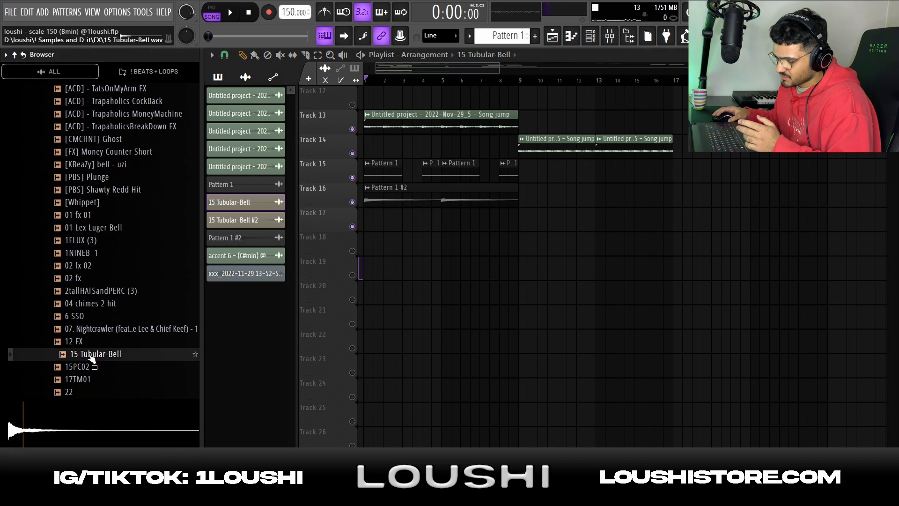
drag(92, 357, 501, 250)
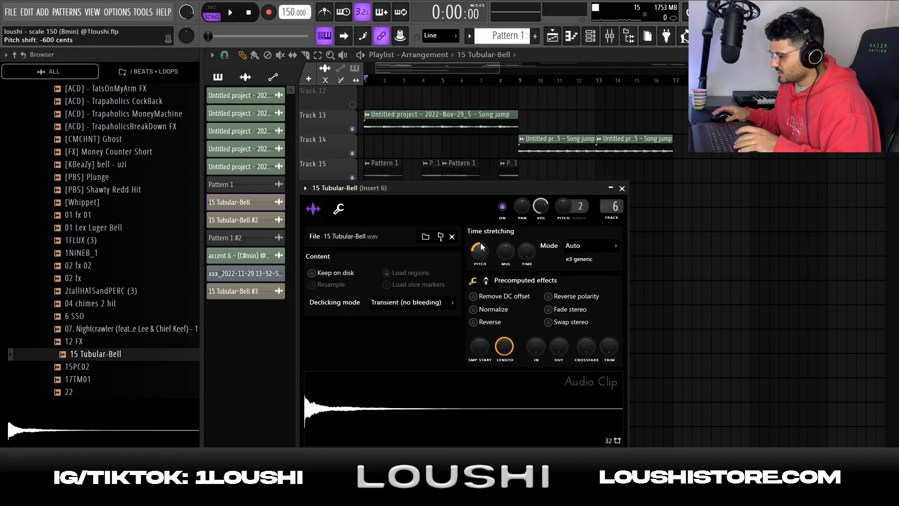
right_click(733, 249)
double_click(389, 223)
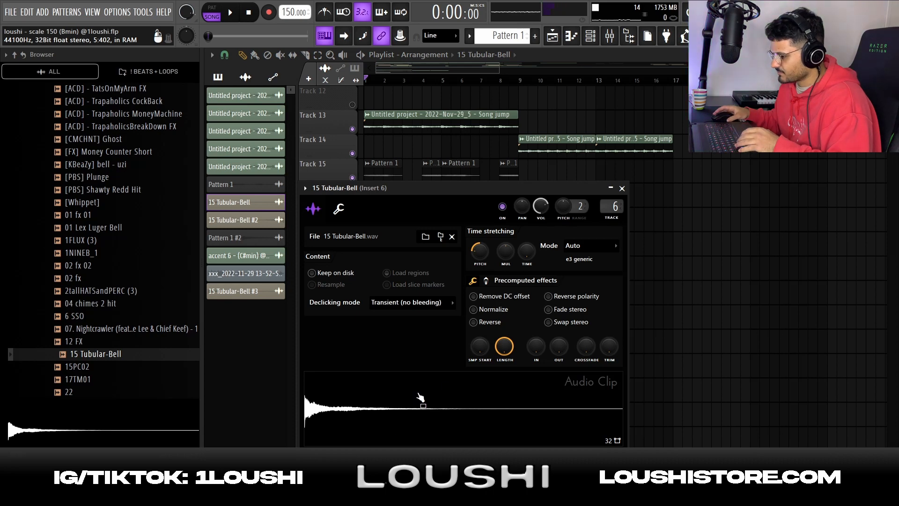
right_click(761, 318)
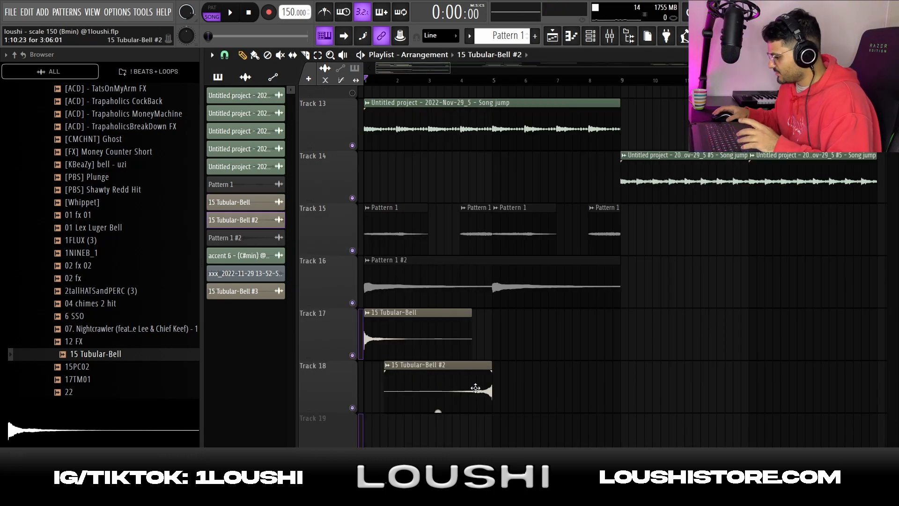
Step: Check the reverse setting of the 15 Tubular-Bell #2 clip on track 18 and close its settings
double_click(475, 388)
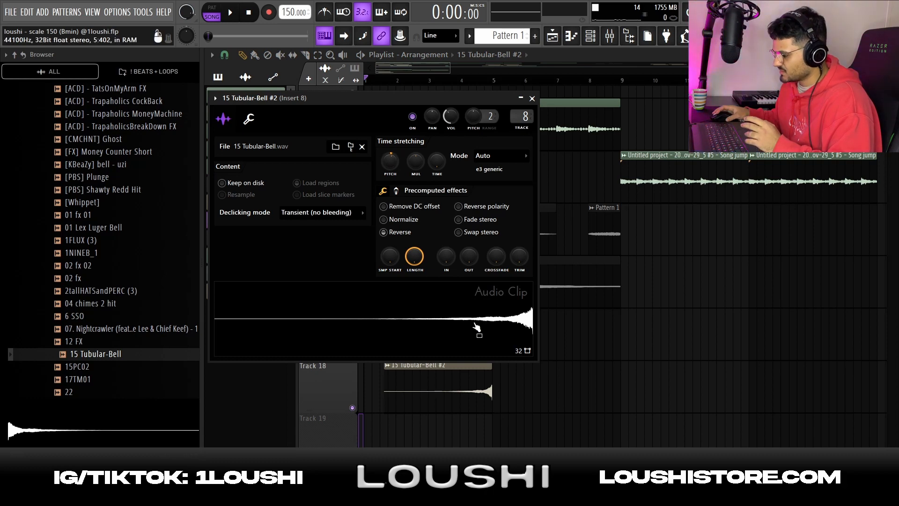
key(Escape)
scroll(466, 87, up, 1)
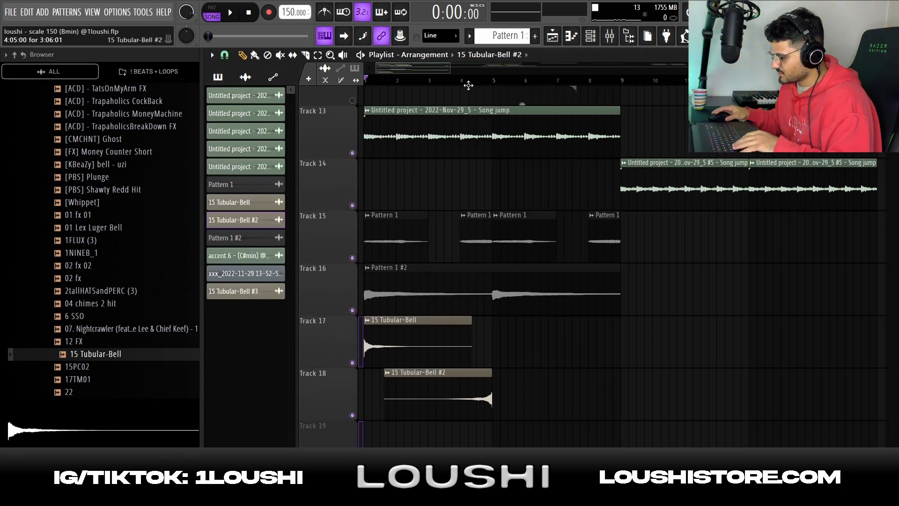
Step: Isolate bell tracks 17 and 18, play from bar 4, and duplicate both bell clips four bars later
click(466, 81)
right_click(354, 421)
key(space)
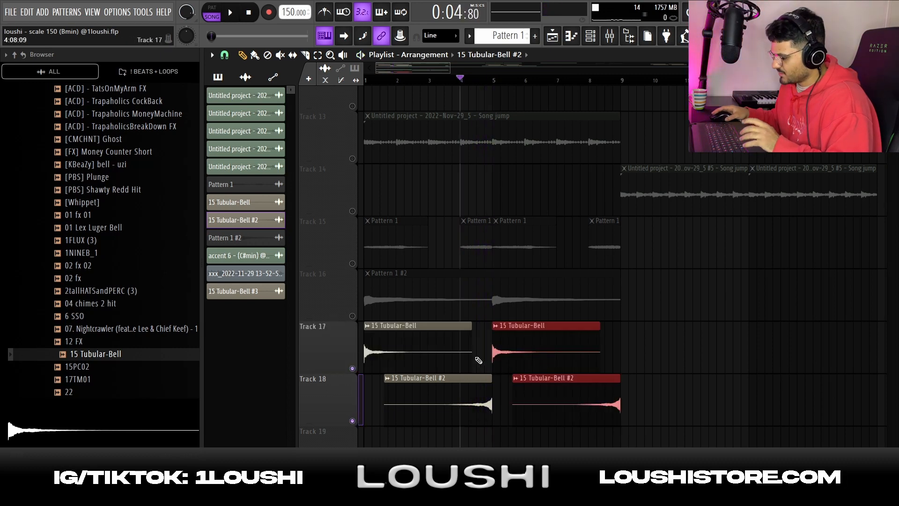
Step: Enable track 16, deselect the duplicated bell clips, and play back tracks 16 to 18 from bar 1
scroll(477, 360, down, 1)
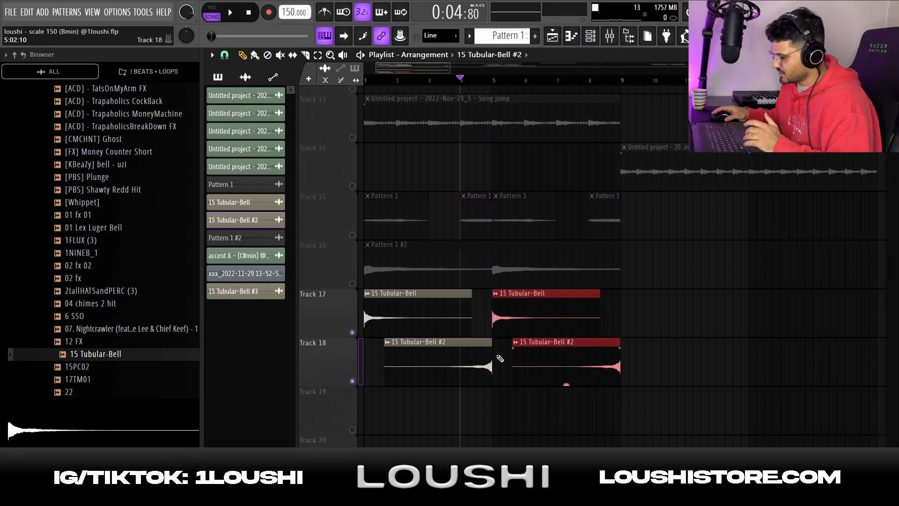
scroll(394, 286, down, 1)
click(352, 277)
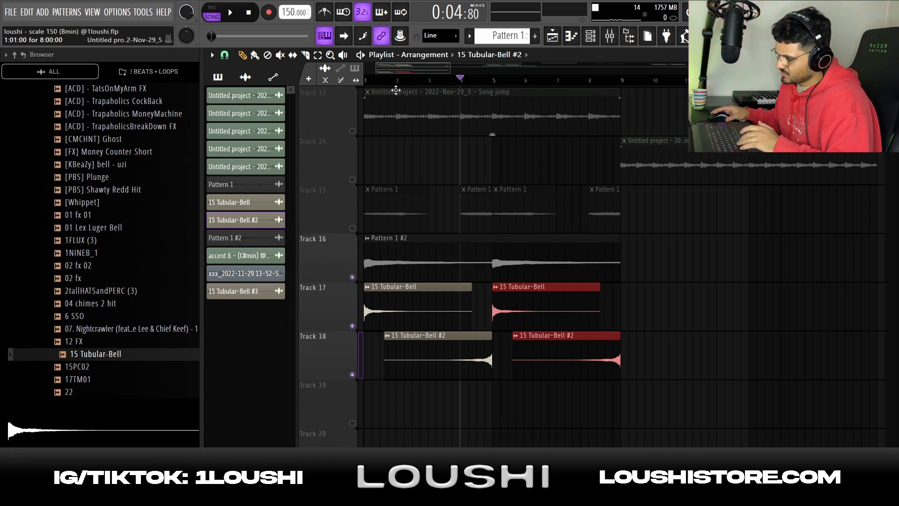
click(401, 106)
click(368, 80)
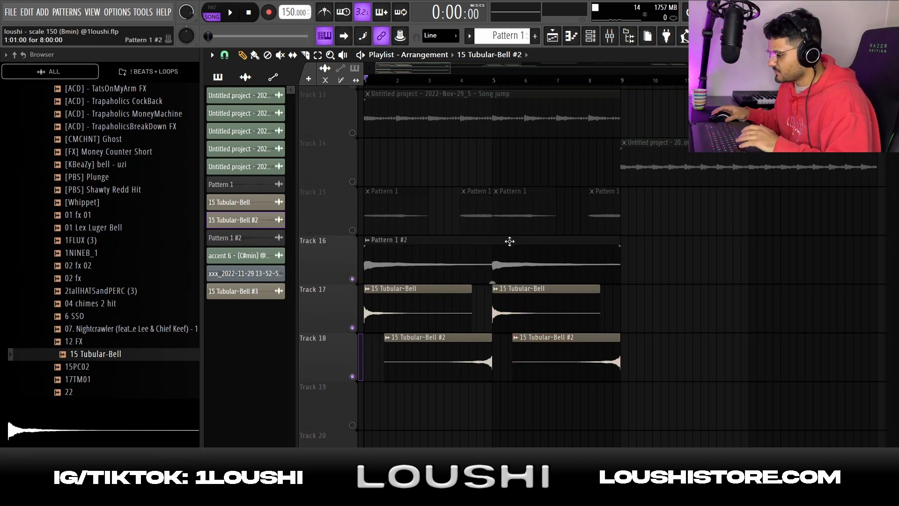
key(space)
scroll(540, 380, down, 1)
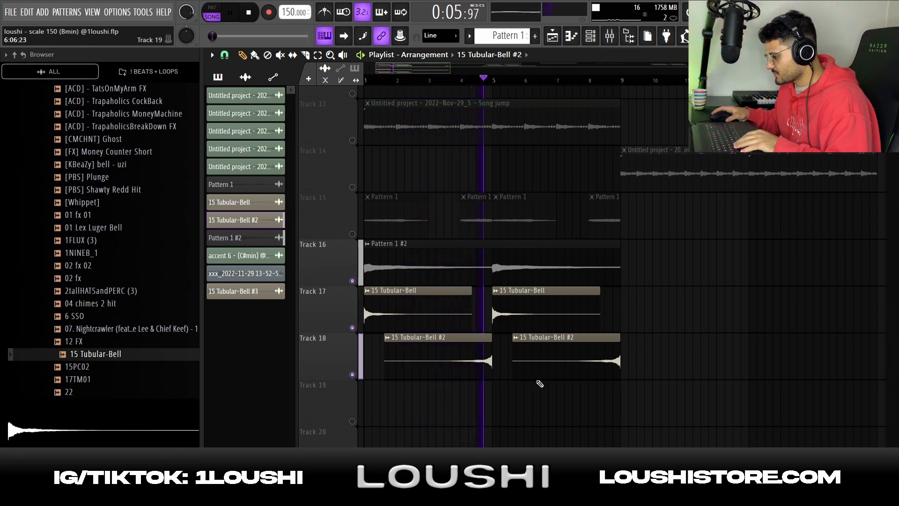
key(space)
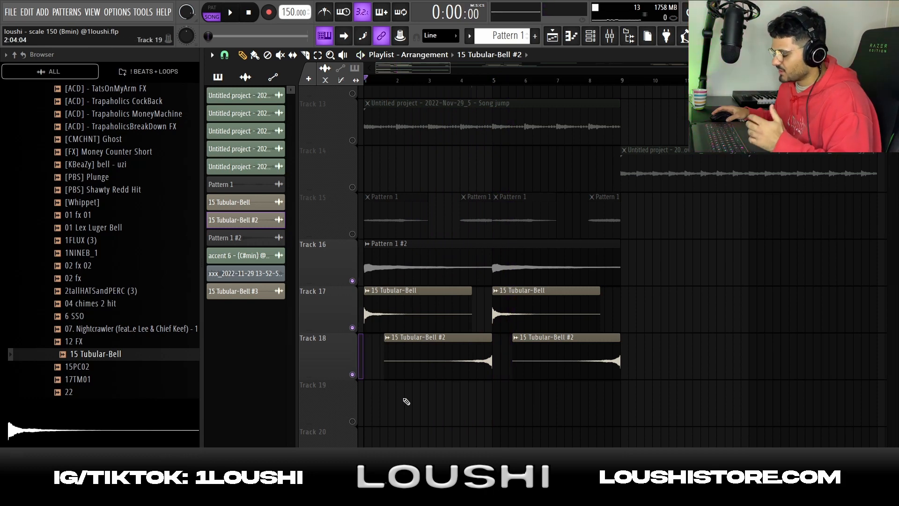
scroll(488, 298, down, 1)
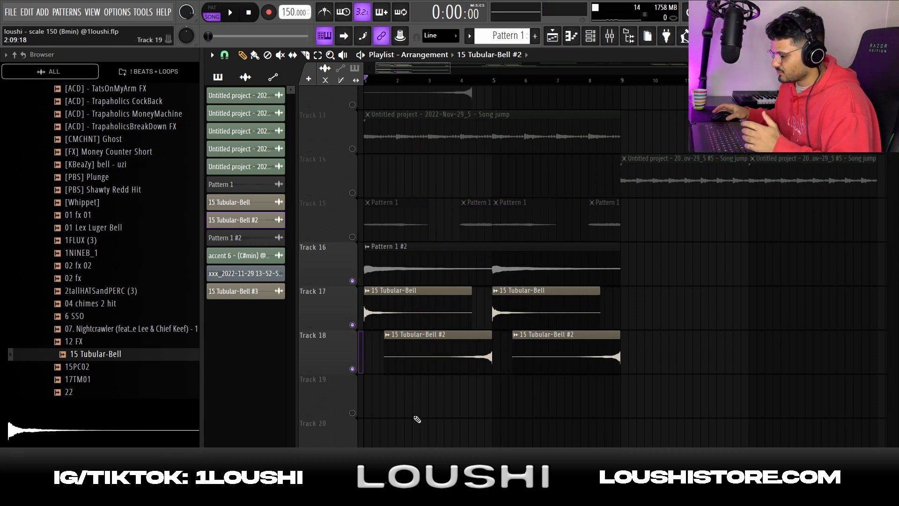
scroll(454, 388, up, 1)
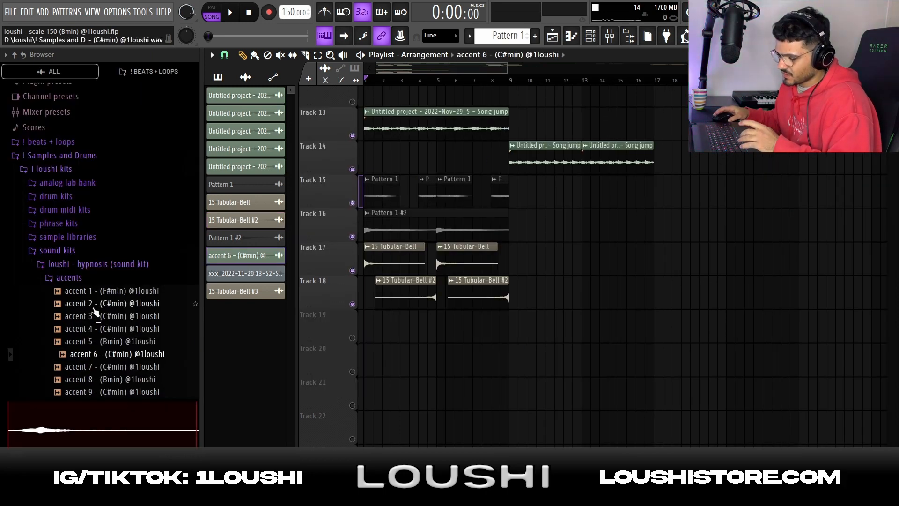
scroll(94, 311, down, 4)
scroll(95, 249, down, 2)
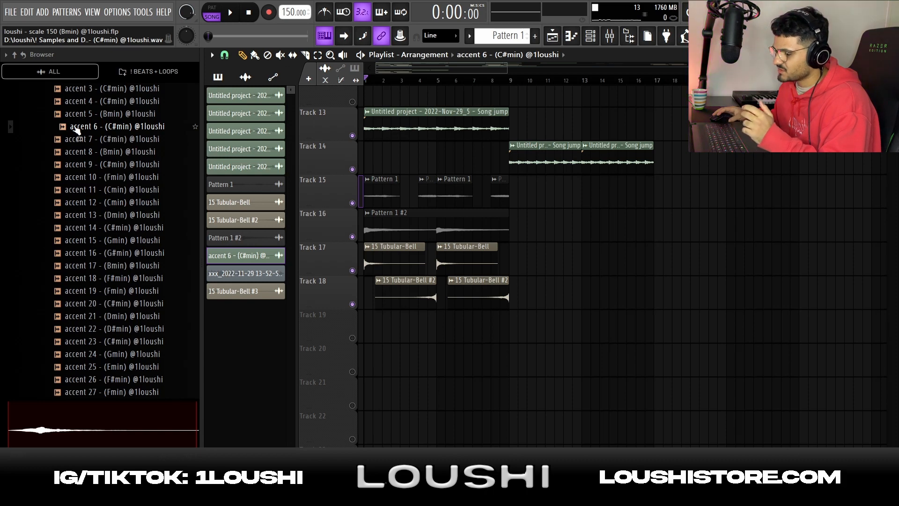
drag(76, 130, 407, 335)
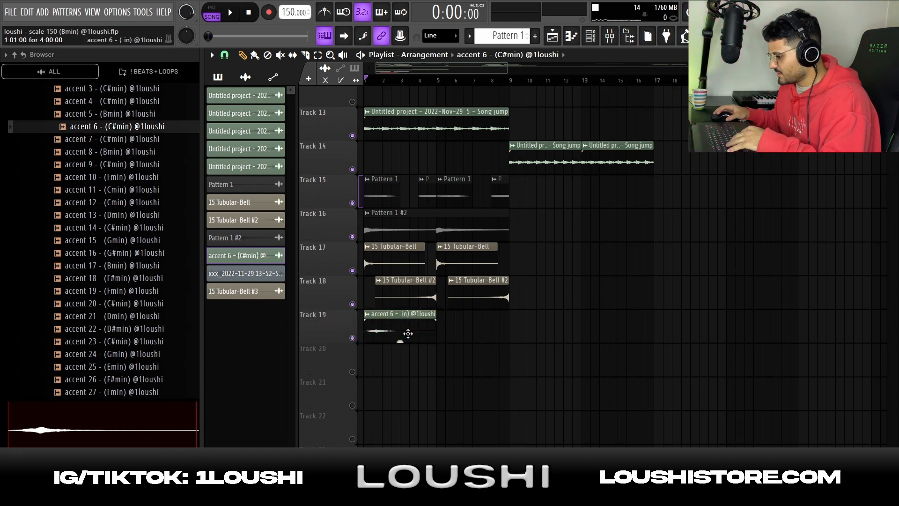
double_click(403, 334)
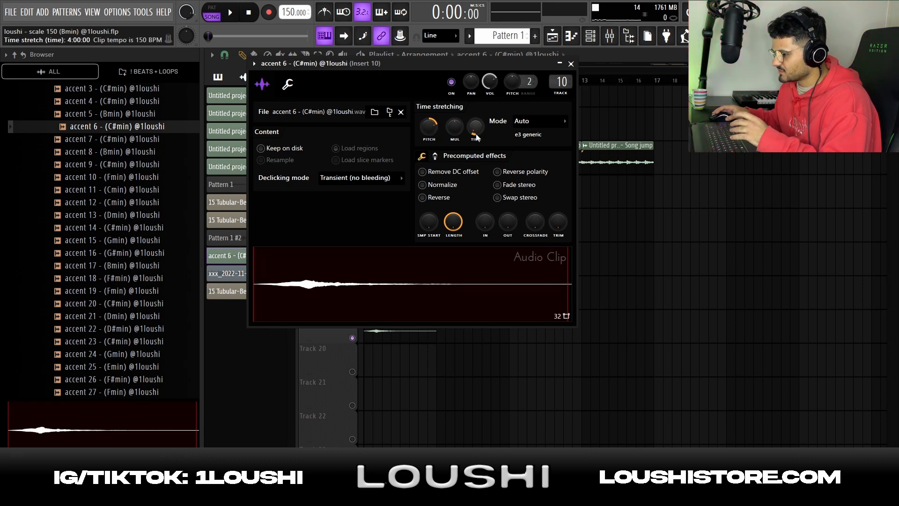
key(Escape)
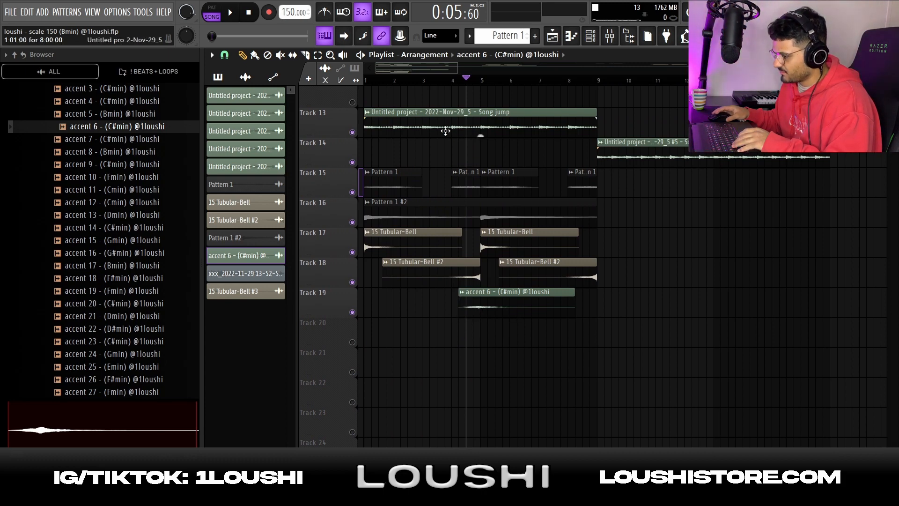
Step: Duplicate the accent 6 clip right after itself on track 19, slice the copy at bar 9, and delete the remainder
drag(488, 301, 601, 318)
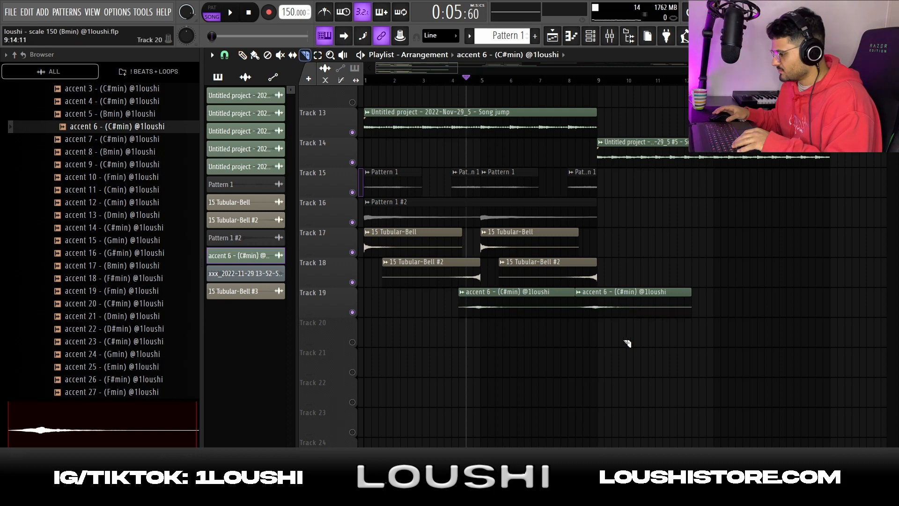
mouse_move(615, 348)
mouse_down()
mouse_move(605, 234)
mouse_move(598, 233)
mouse_up()
key(b)
right_click(649, 304)
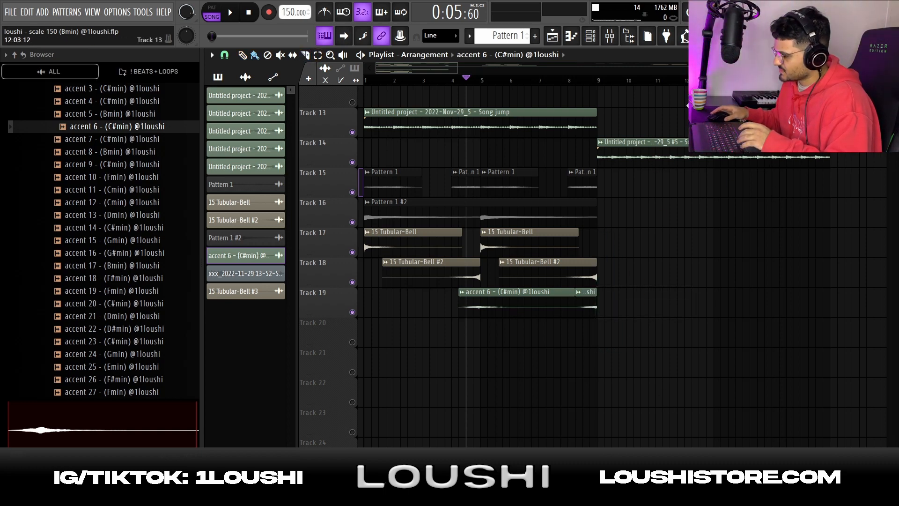
Step: Play back the eight-bar loop with the accent layer on track 19, and stop it past bar 7
scroll(672, 82, down, 1)
key(space)
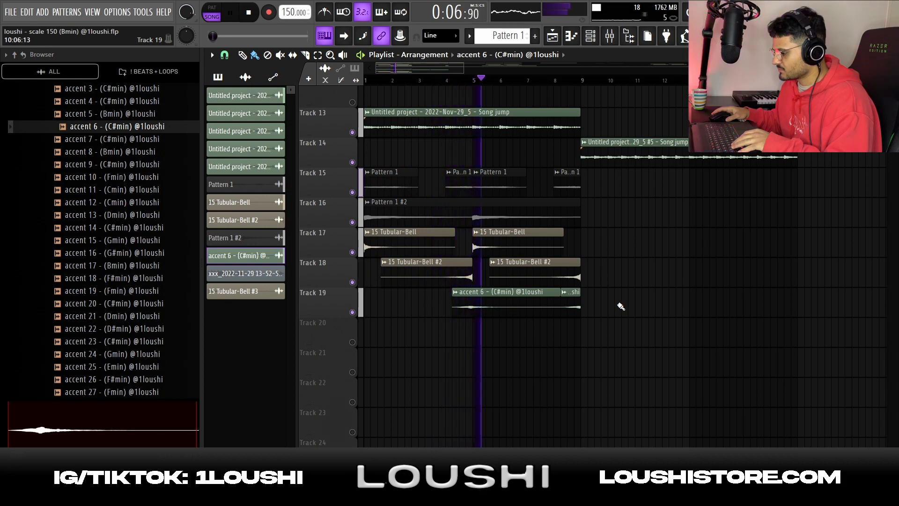
scroll(604, 82, down, 4)
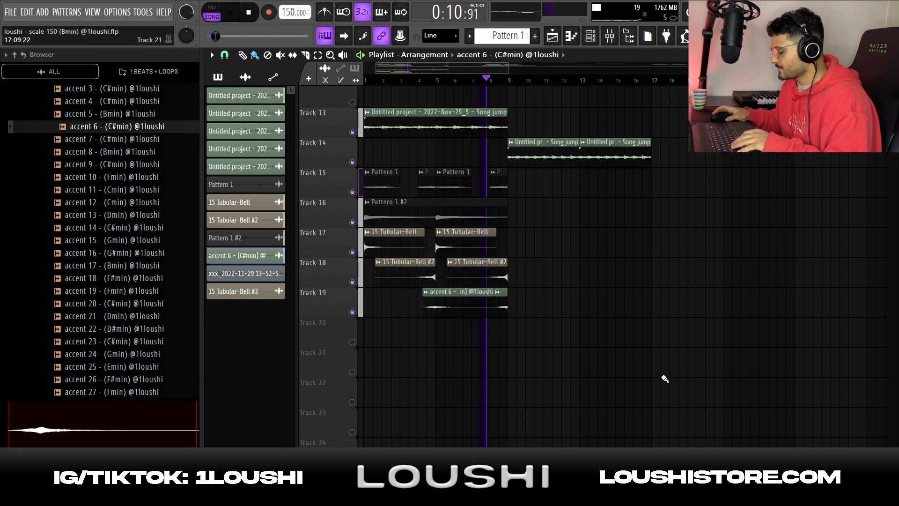
key(space)
scroll(609, 389, up, 2)
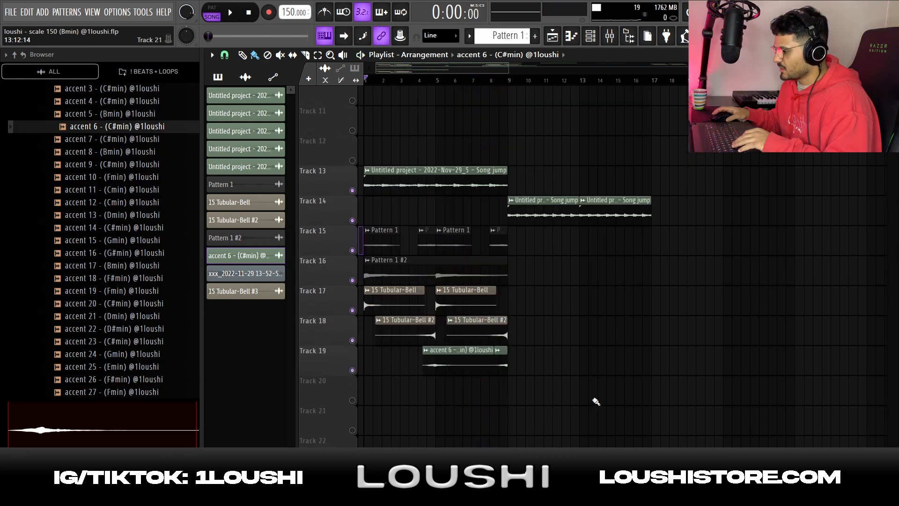
Step: Repeat the melody clip on track 13 up to bar 25 and move the two track 14 clips to start at bar 25
drag(502, 406, 321, 149)
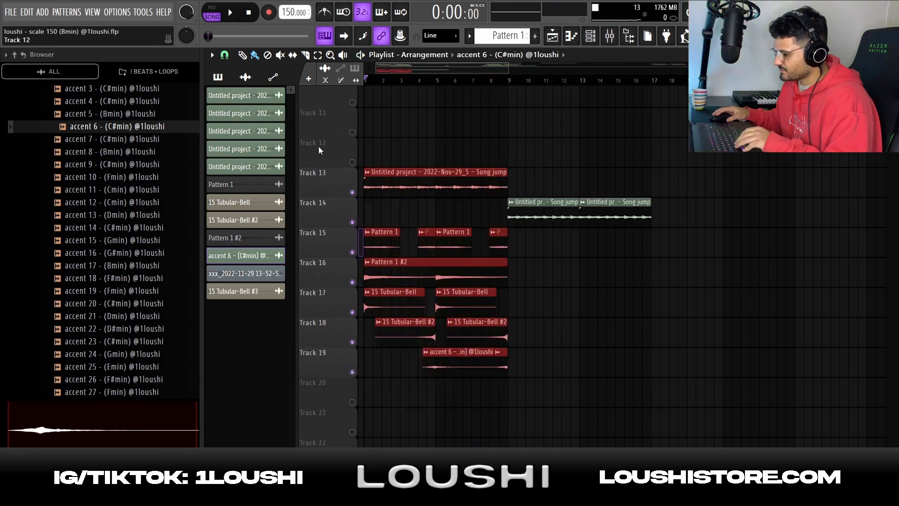
drag(681, 255, 582, 206)
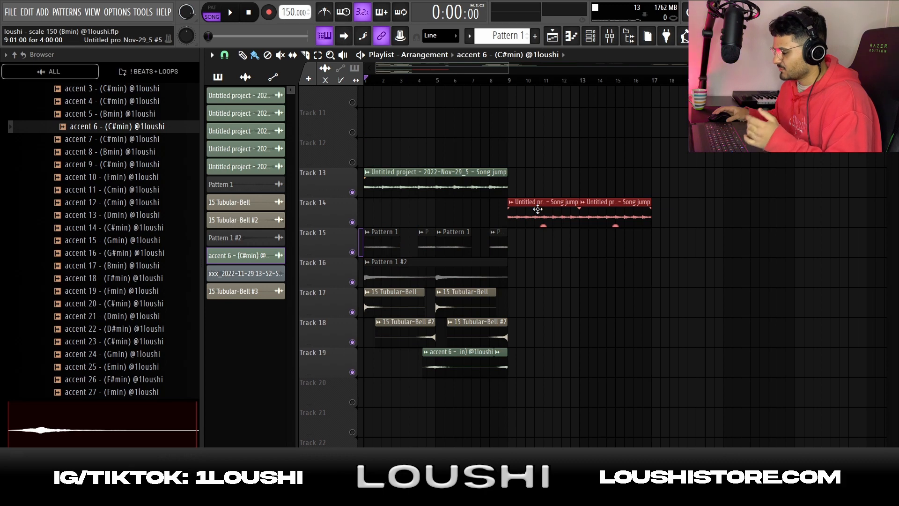
drag(724, 187, 425, 154)
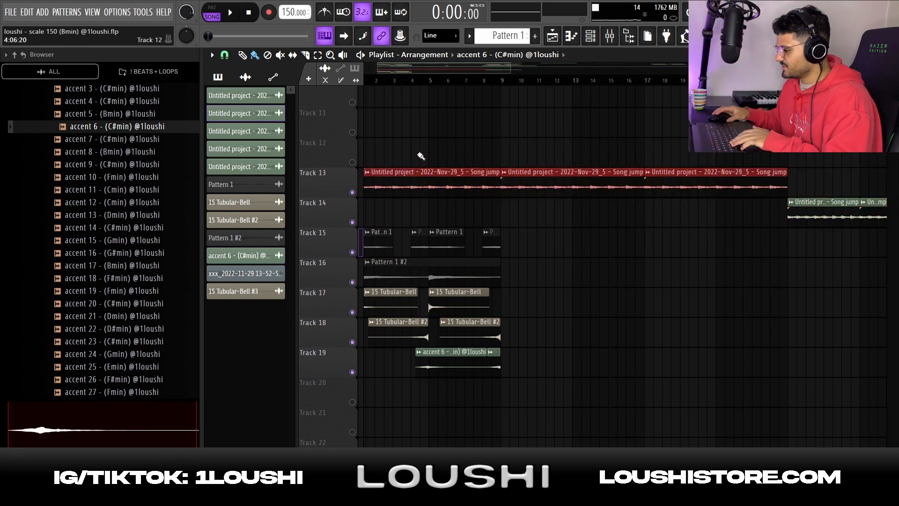
drag(724, 222, 895, 237)
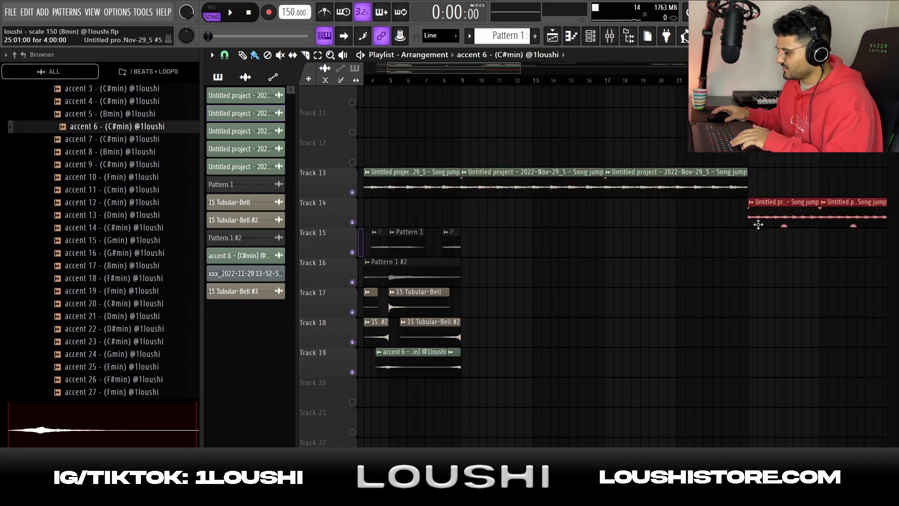
scroll(492, 69, down, 3)
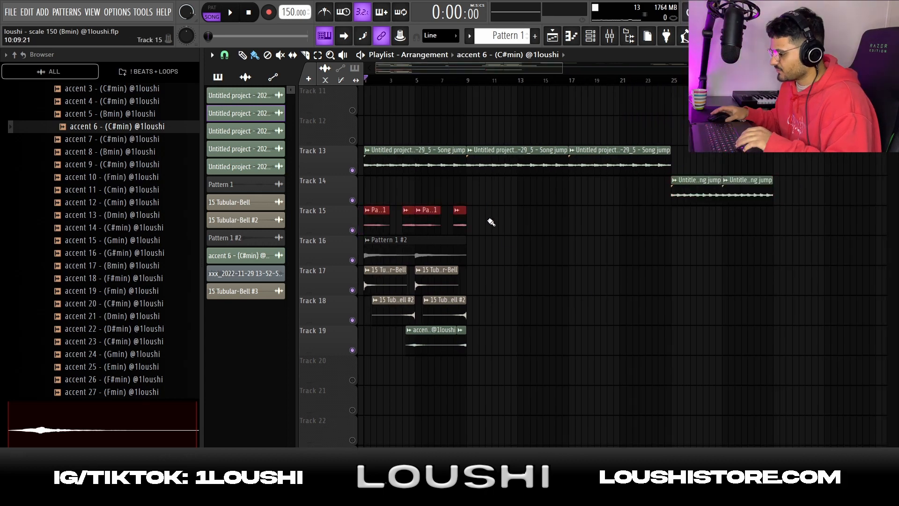
Step: Duplicate the Pattern 1 clips on track 15 and the Pattern 1 #2 clip on track 16 into bars 9 to 17
drag(507, 243, 358, 217)
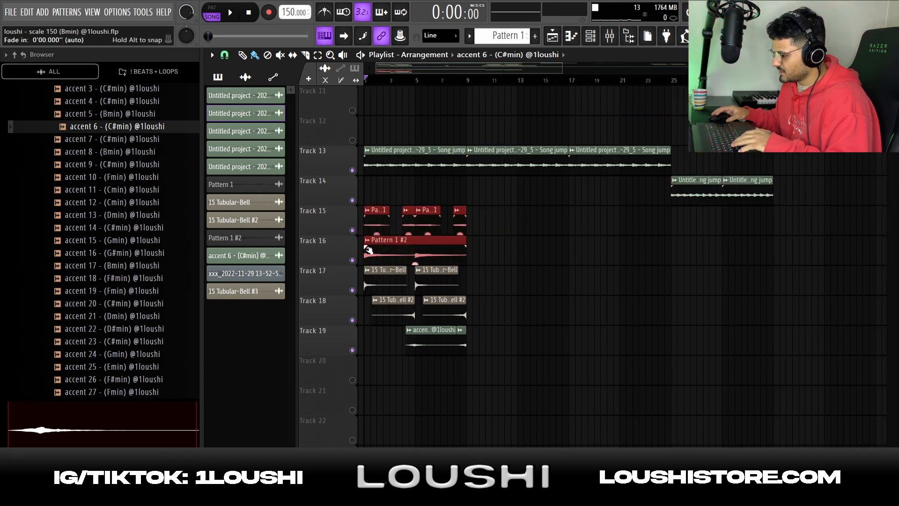
drag(368, 250, 479, 264)
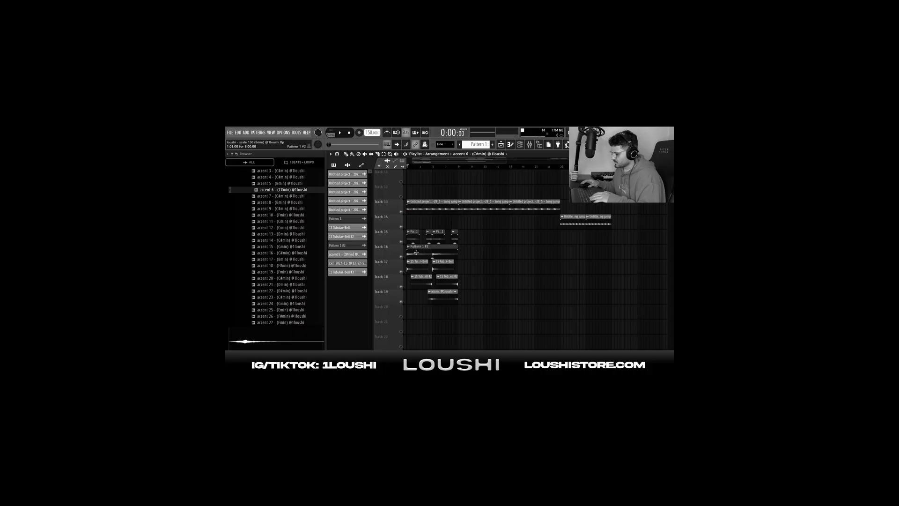
key(ctrl+b)
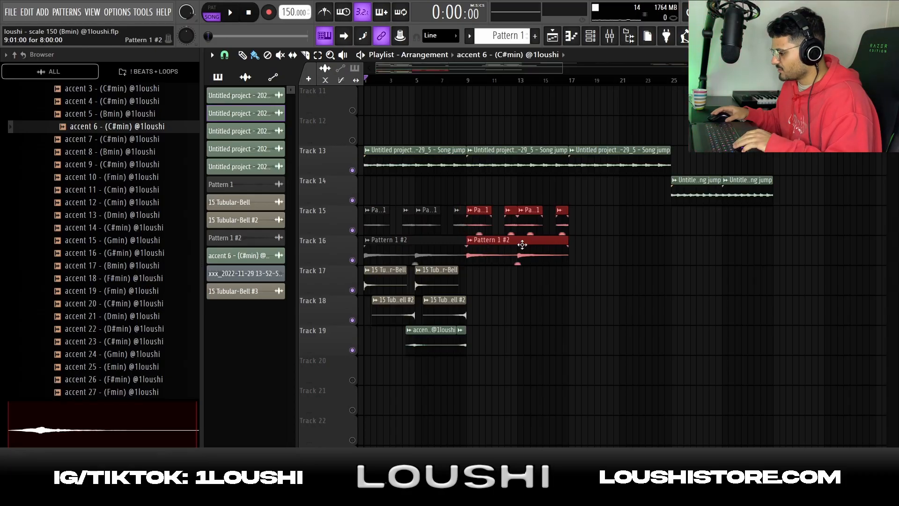
Step: Copy the short sliced accent 6 clip on track 19 so that it ends at bar 17
drag(492, 348, 464, 344)
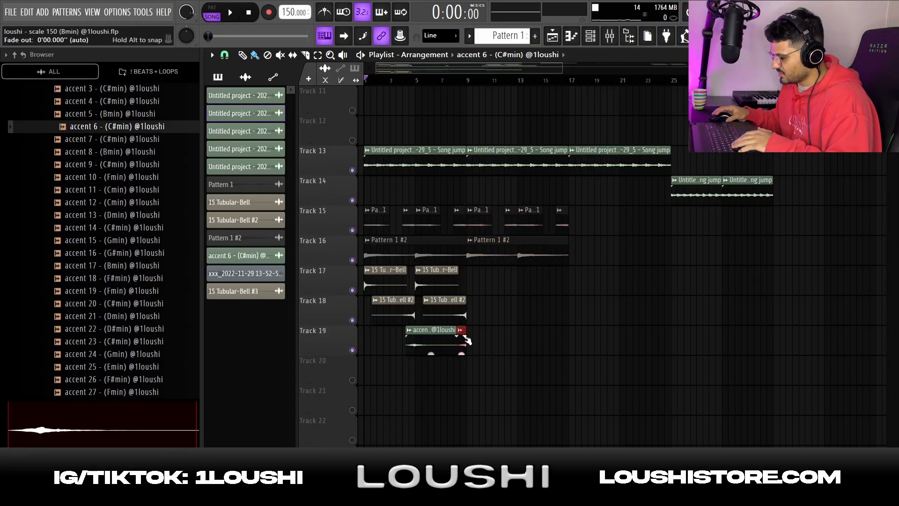
scroll(467, 347, up, 2)
key(ctrl+b)
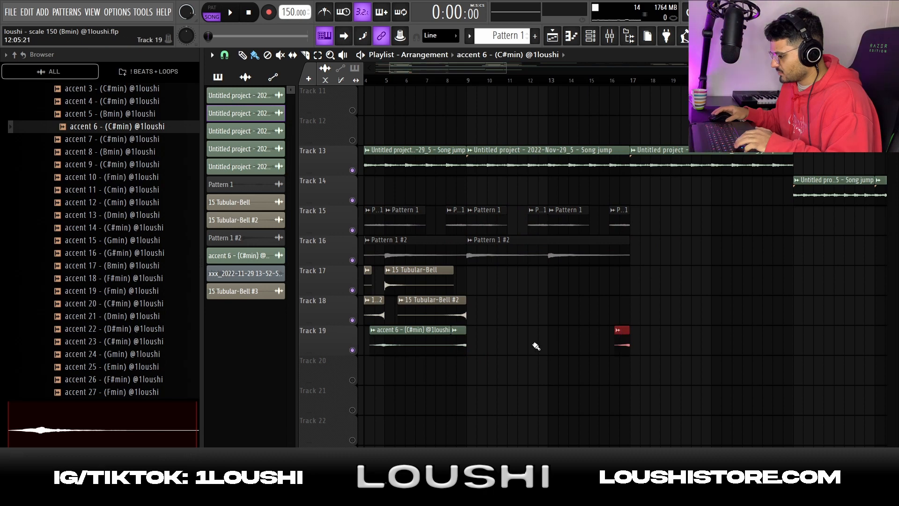
scroll(543, 340, down, 2)
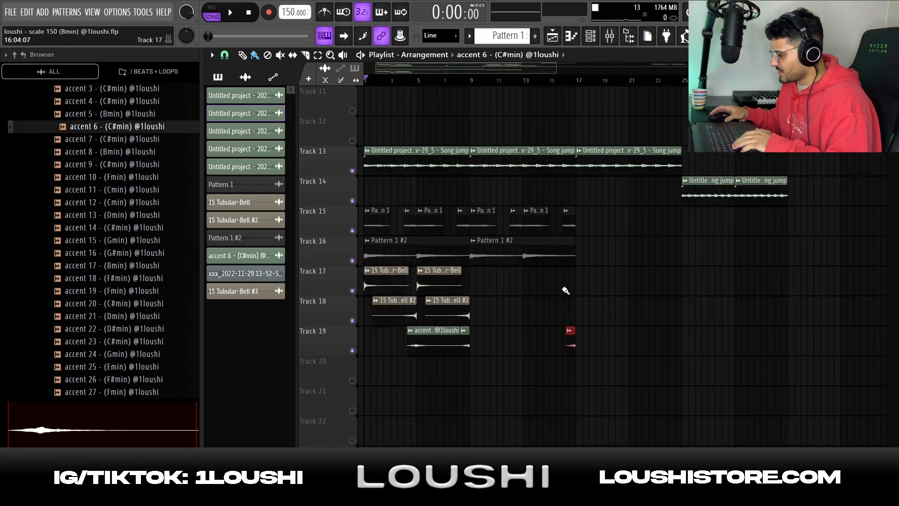
Step: Copy the Pattern 1 #2 clip to bar 17 on track 16 and place a short accent 6 clip ending at bar 25
shift+drag(493, 259, 596, 255)
click(575, 80)
click(636, 80)
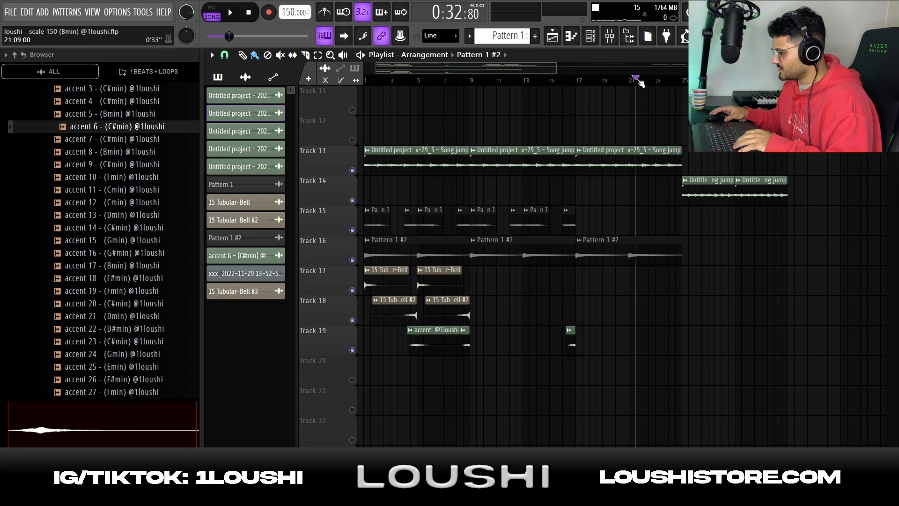
scroll(644, 406, up, 2)
click(645, 405)
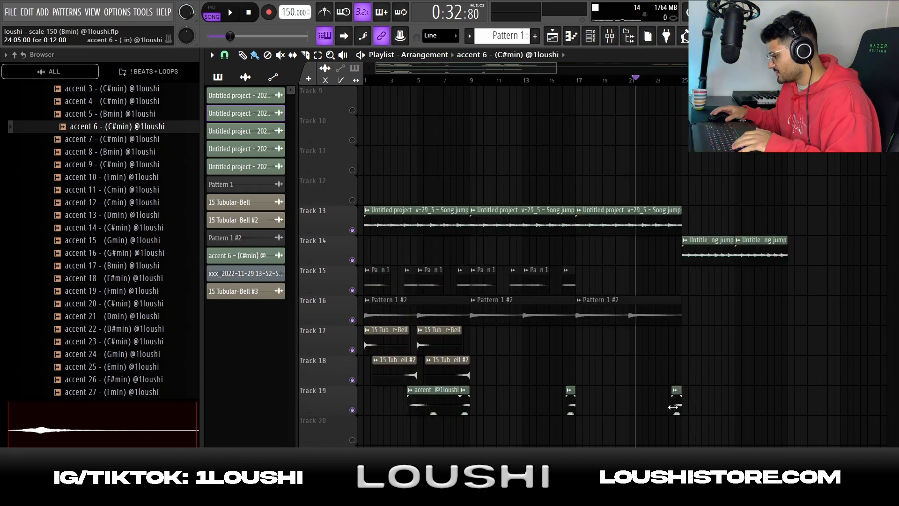
Step: Copy the first eight bars of clips on tracks 16 to 19 to bar 25
scroll(703, 186, down, 3)
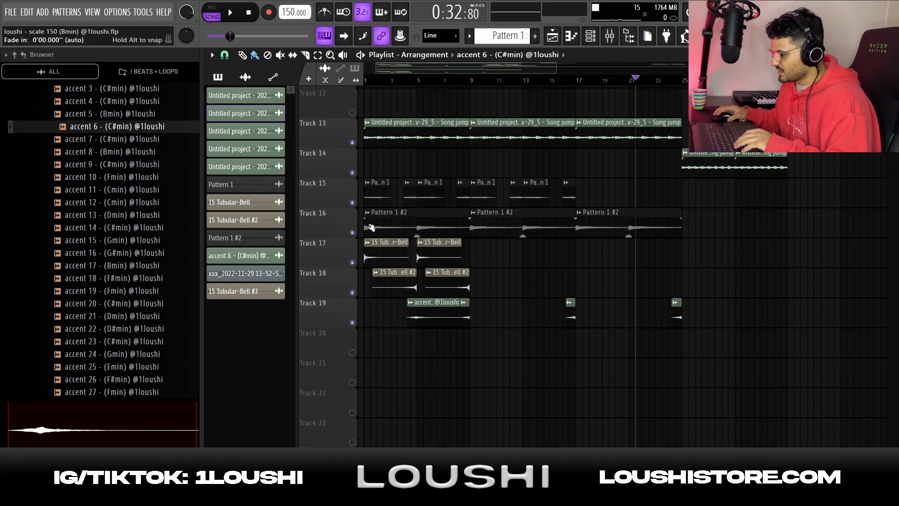
drag(378, 229, 471, 331)
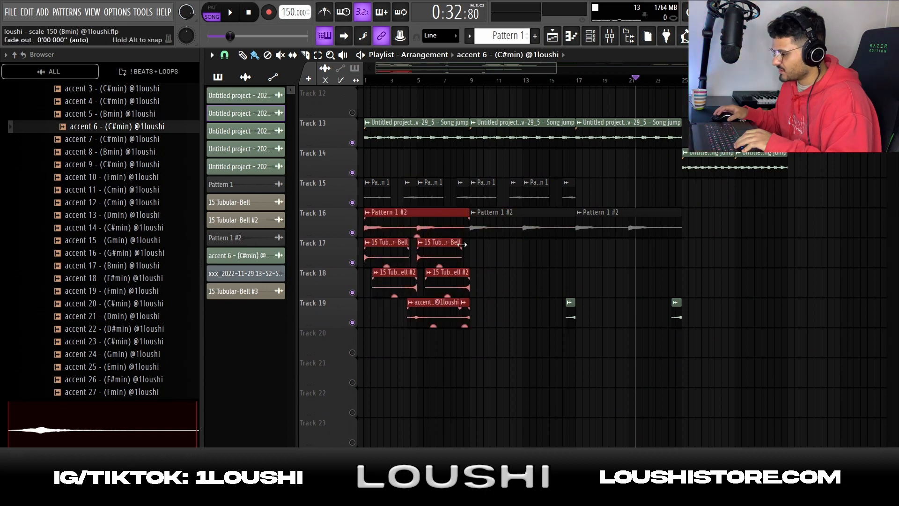
drag(421, 224, 743, 234)
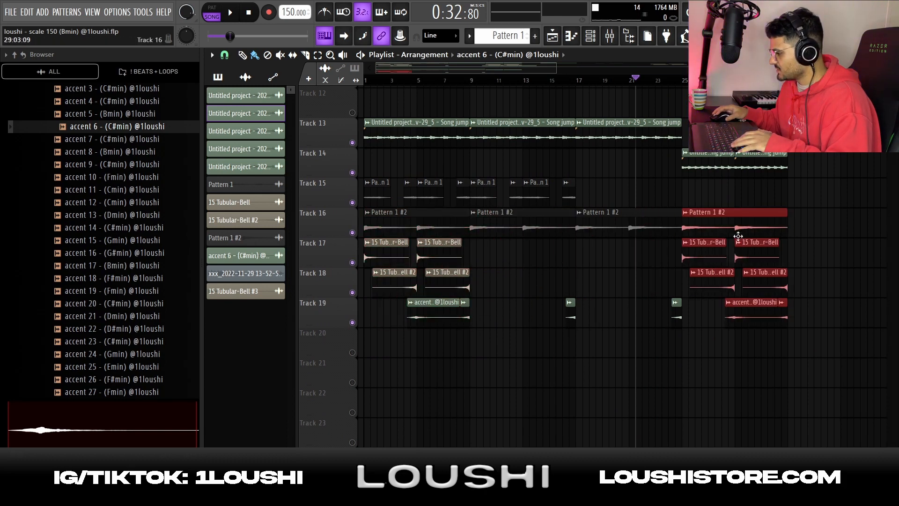
click(667, 183)
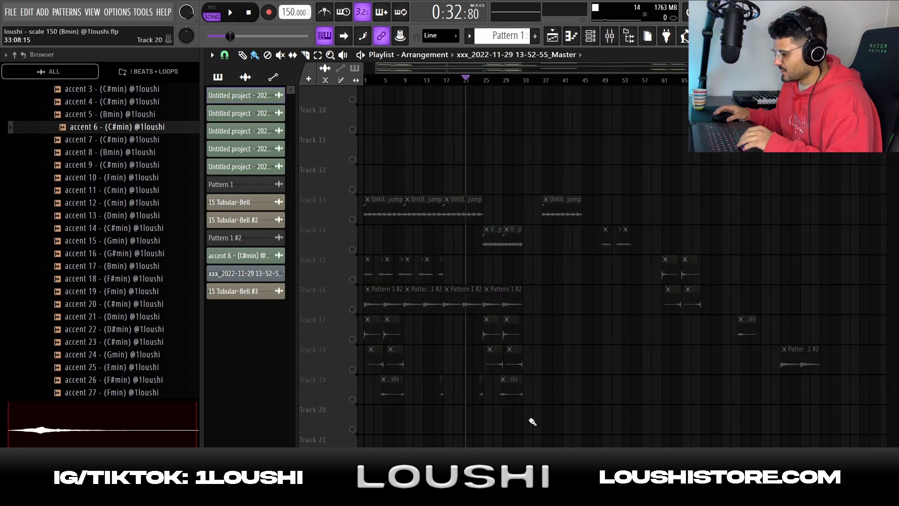
Step: Mark out the muted arrangement up to bar 33, and the separate single-layer clips from bar 37 onward
drag(545, 436, 363, 195)
drag(568, 191, 799, 374)
scroll(607, 420, down, 5)
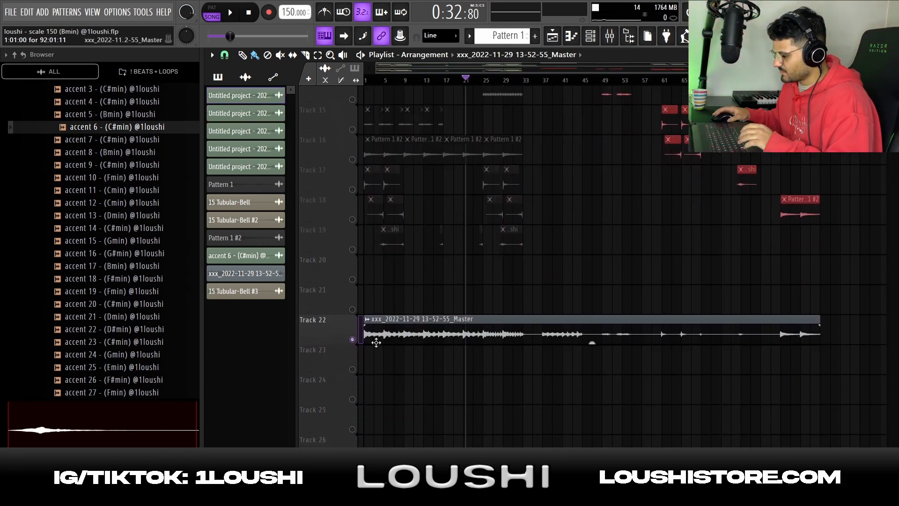
key(space)
scroll(490, 325, down, 1)
scroll(491, 371, up, 1)
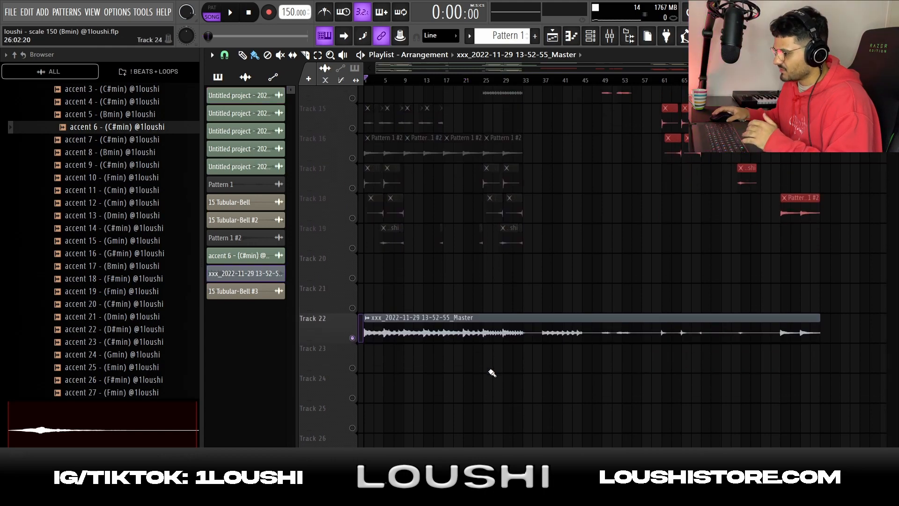
click(482, 333)
scroll(451, 398, up, 1)
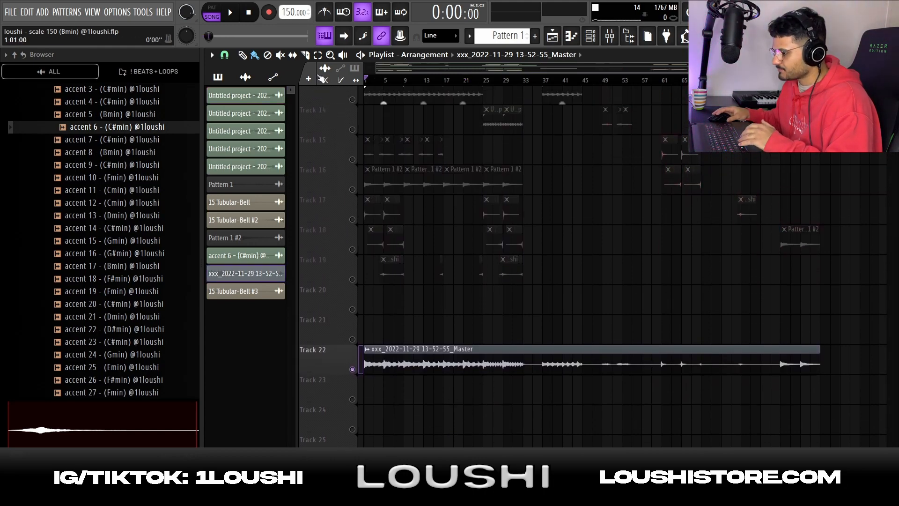
scroll(475, 307, up, 1)
key(space)
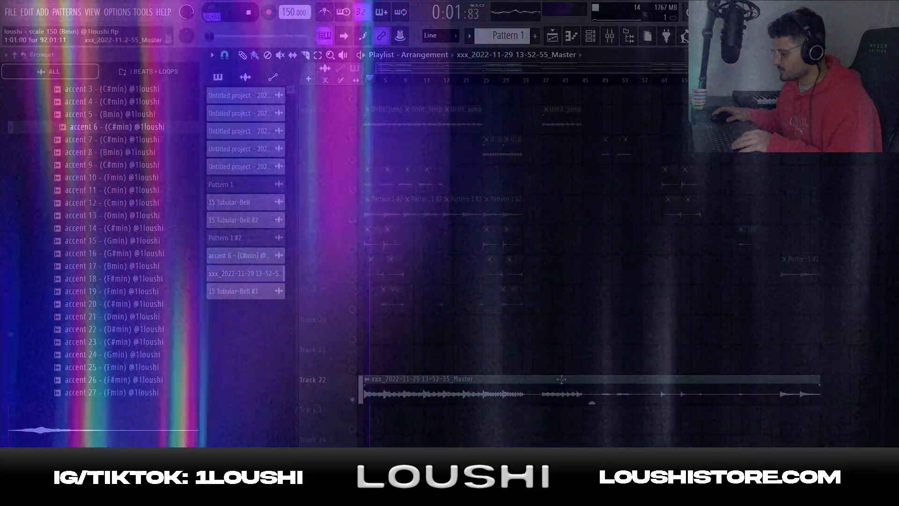
double_click(555, 377)
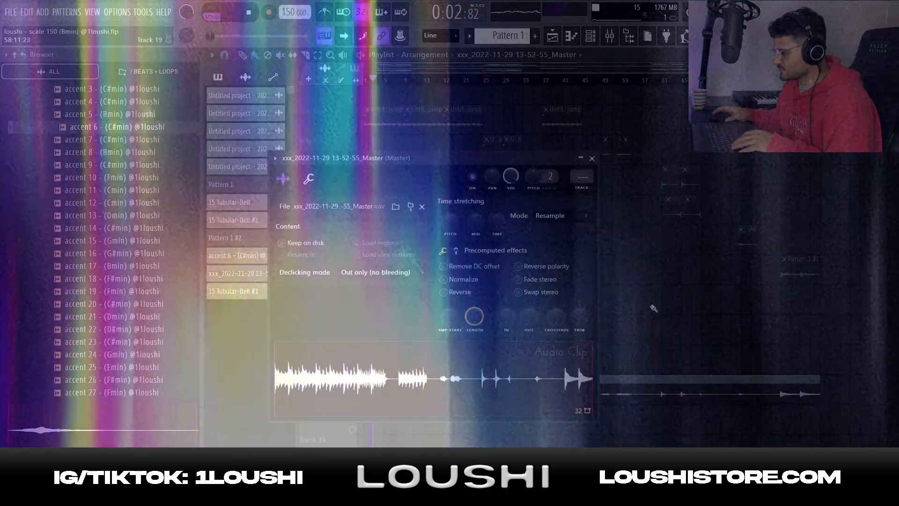
key(Escape)
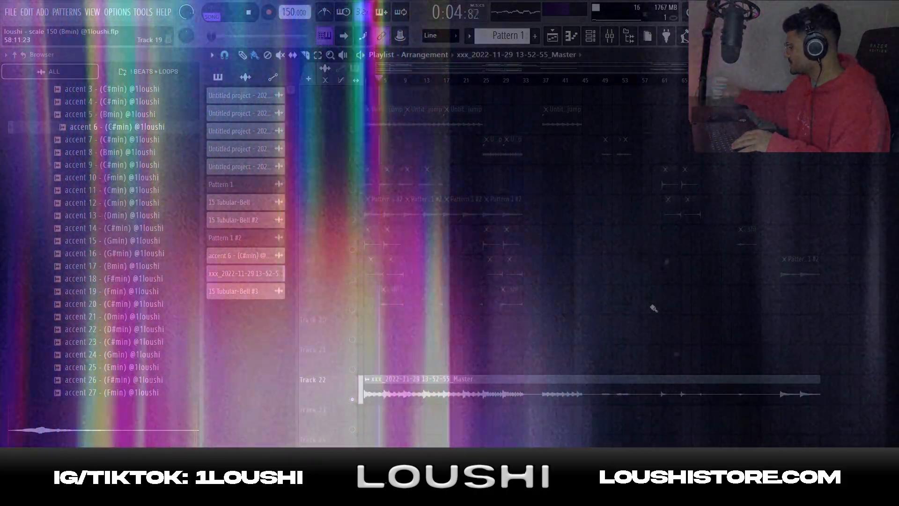